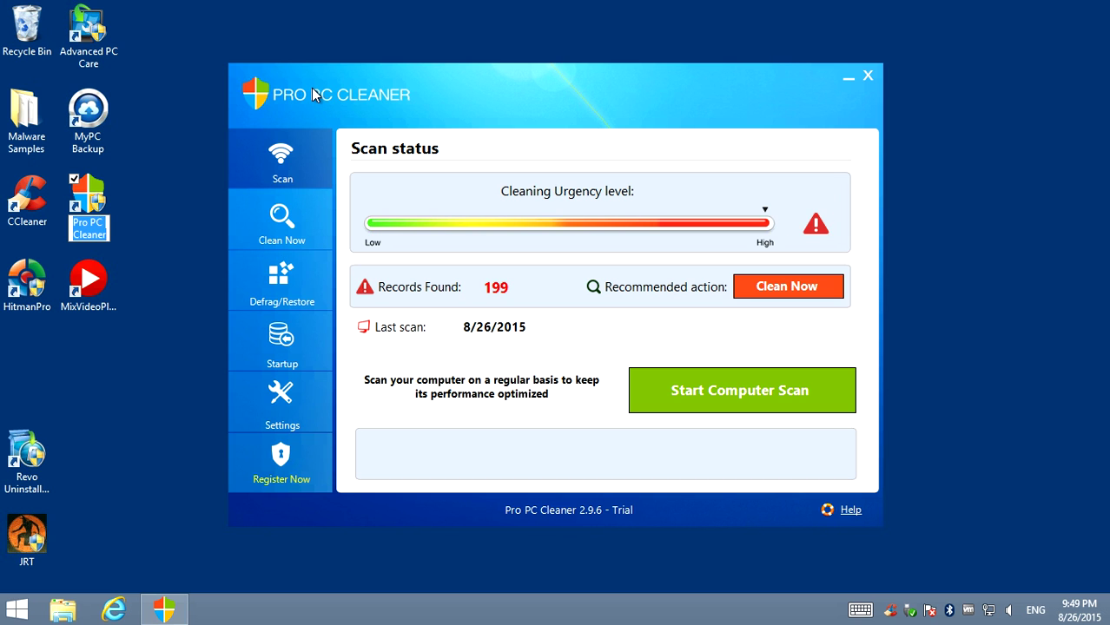
- Show the registry breakdown of the 199 records, try Clean Now, and dismiss the registration prompt
{"action": "left_click", "coordinate": [276, 226]}
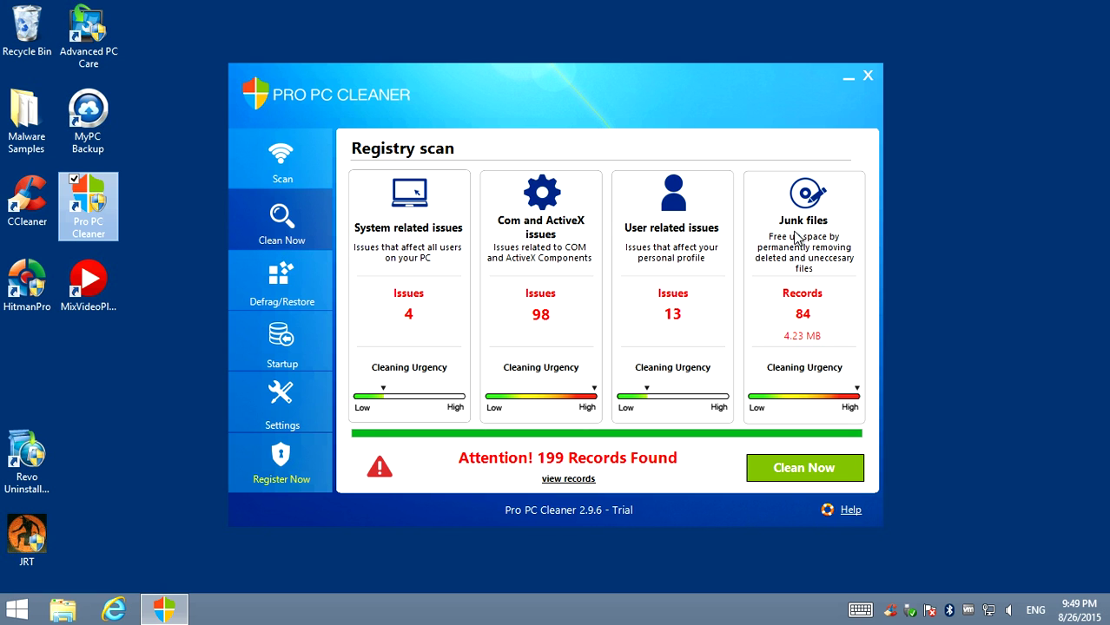
{"action": "left_click", "coordinate": [803, 467]}
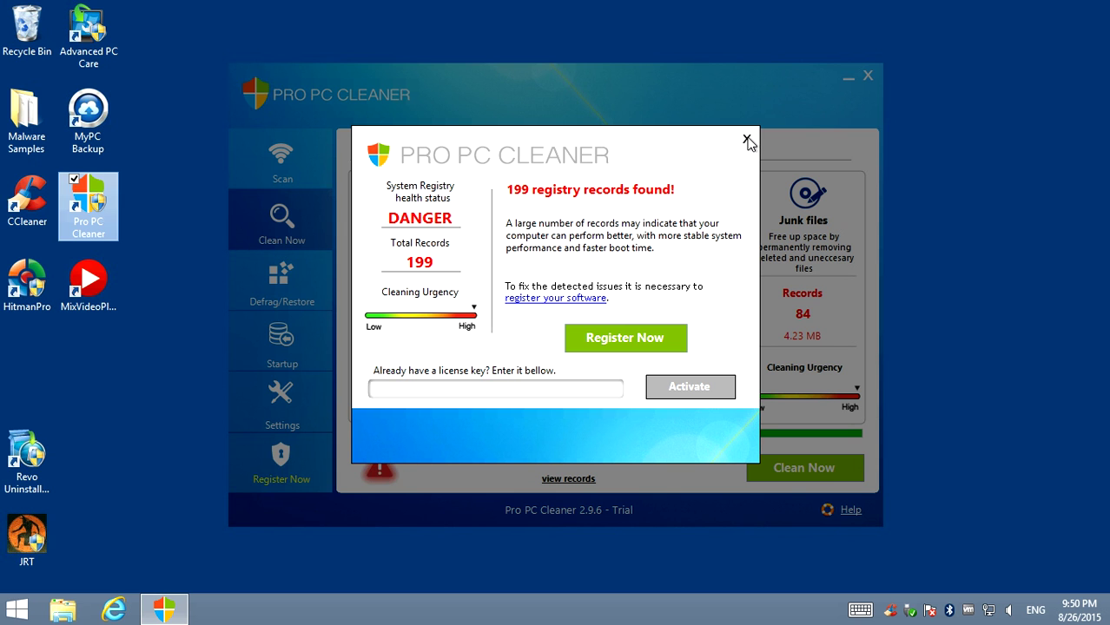
{"action": "left_click", "coordinate": [747, 140]}
- Move the Pro PC Cleaner window up and left on the screen
{"action": "mouse_move", "coordinate": [679, 92]}
{"action": "left_mouse_down"}
{"action": "mouse_move", "coordinate": [743, 138]}
{"action": "mouse_move", "coordinate": [730, 67]}
{"action": "mouse_move", "coordinate": [681, 39]}
{"action": "mouse_move", "coordinate": [671, 121]}
{"action": "left_mouse_up"}
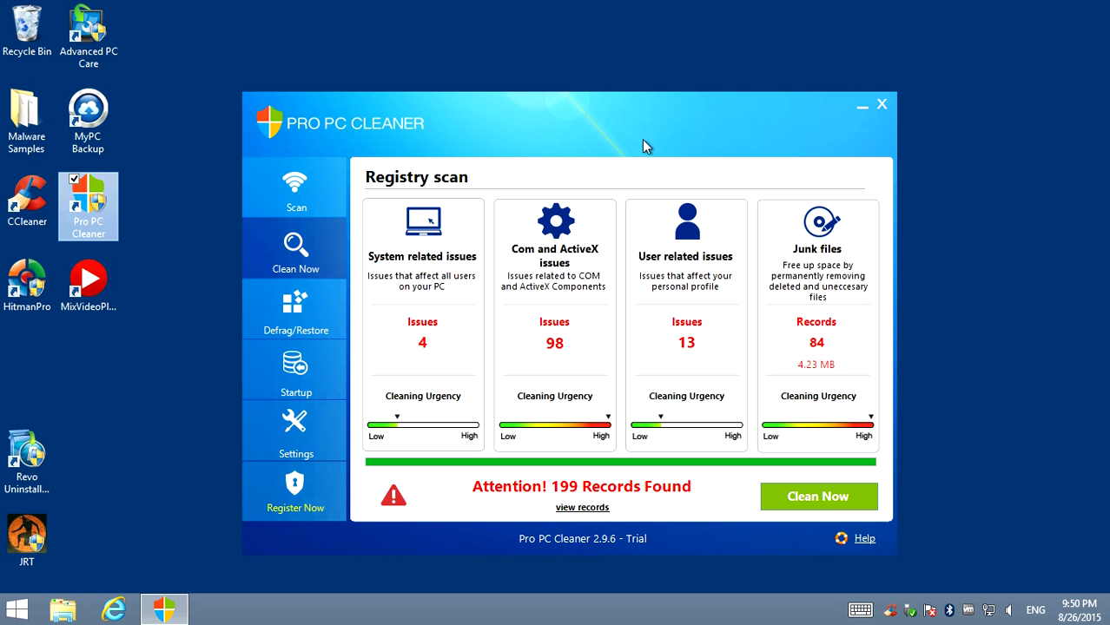
{"action": "left_click_drag", "start_coordinate": [780, 108], "coordinate": [736, 69]}
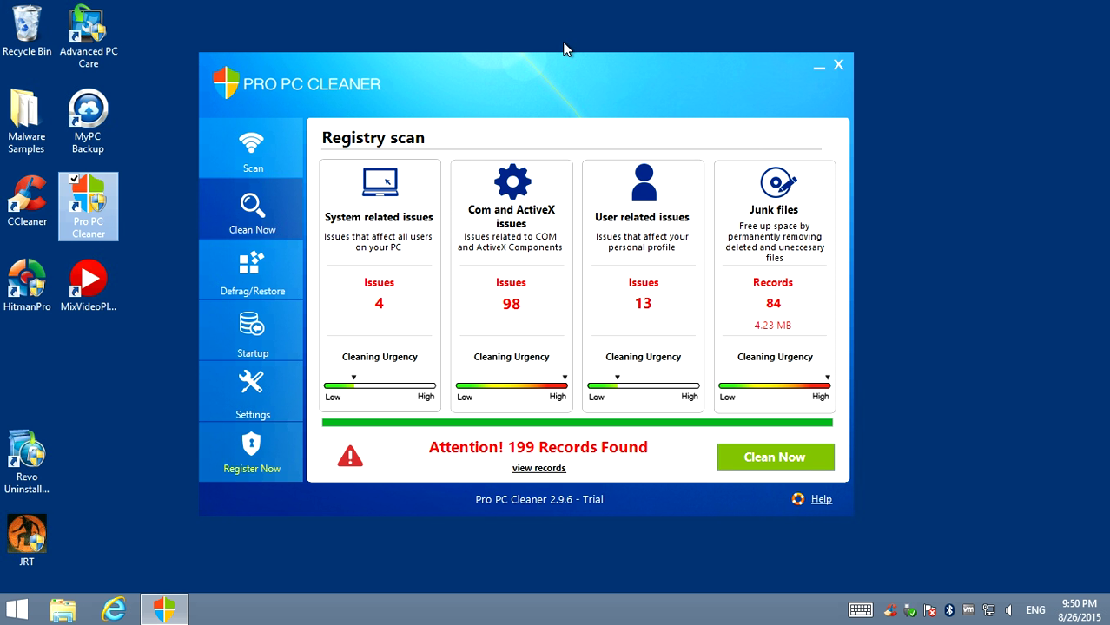
{"action": "right_click", "coordinate": [508, 617]}
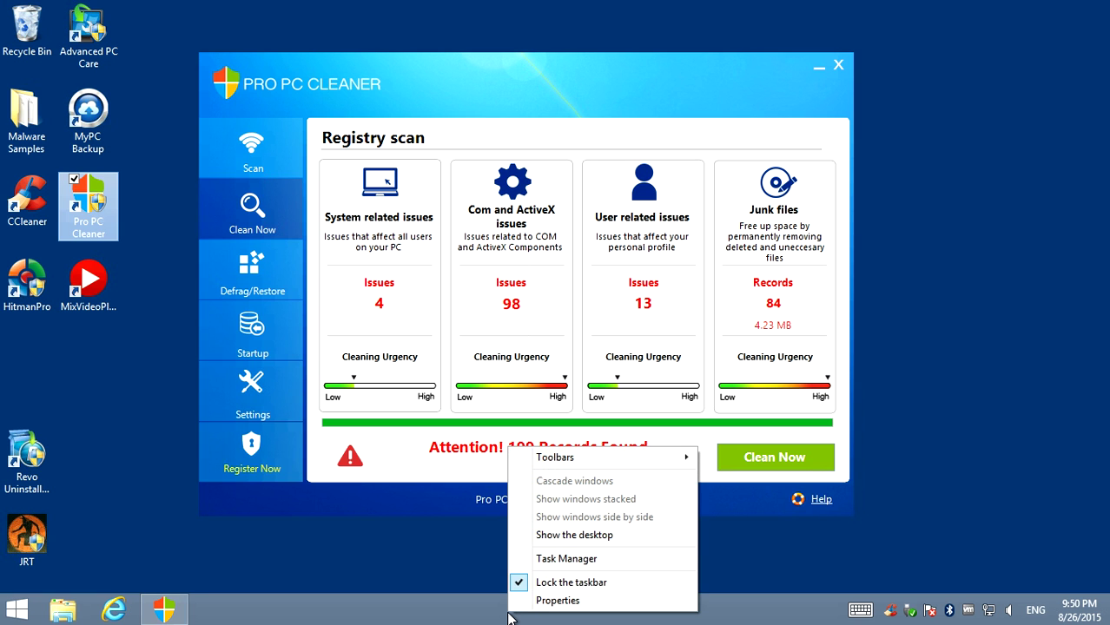
- End the Pro PC Cleaner task in Task Manager, then minimize Task Manager
{"action": "left_click", "coordinate": [564, 558]}
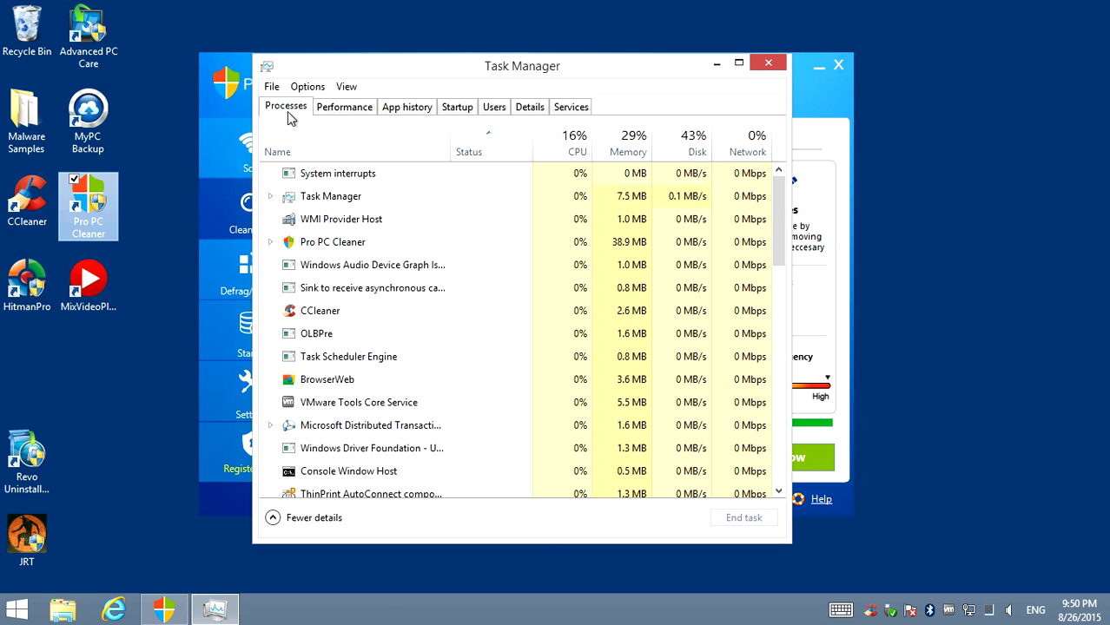
{"action": "left_click", "coordinate": [330, 248]}
{"action": "right_click", "coordinate": [329, 246]}
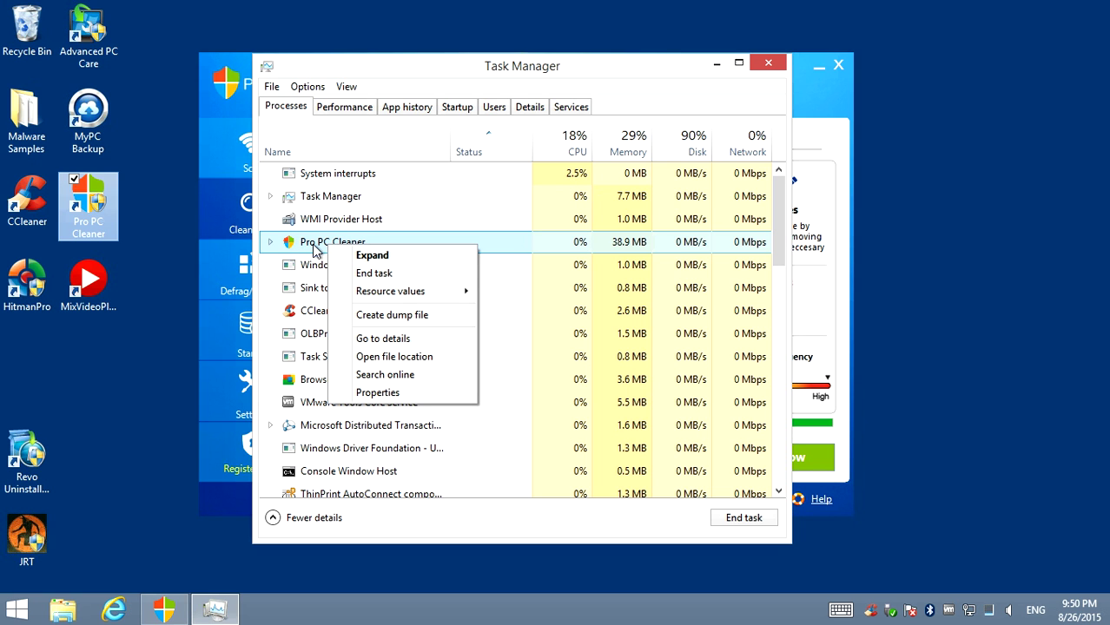
{"action": "left_click", "coordinate": [399, 274]}
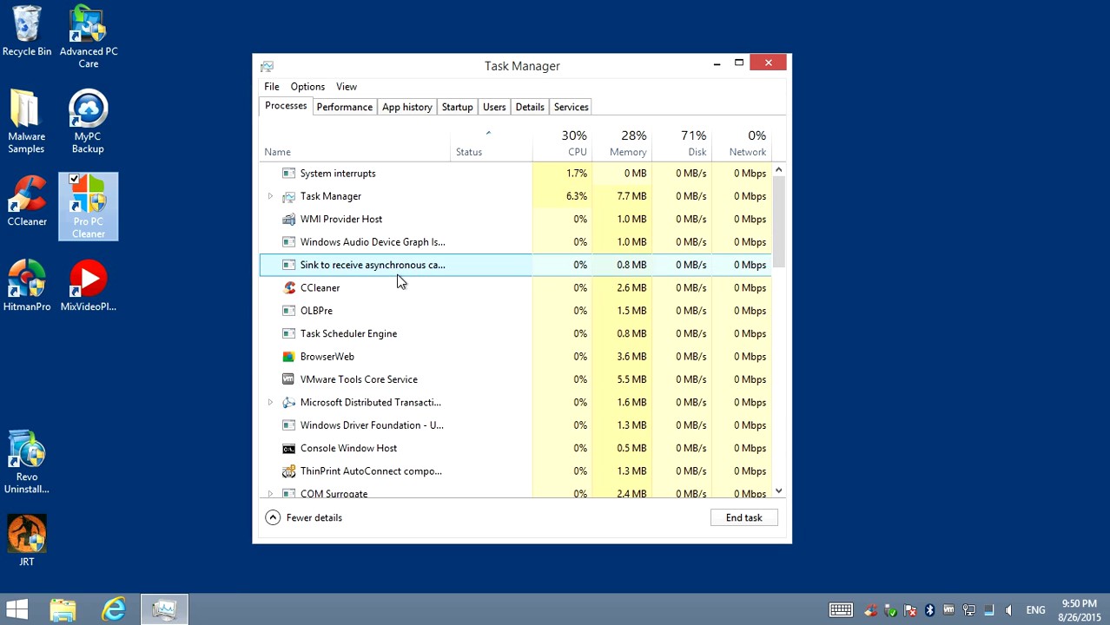
{"action": "left_click", "coordinate": [713, 66]}
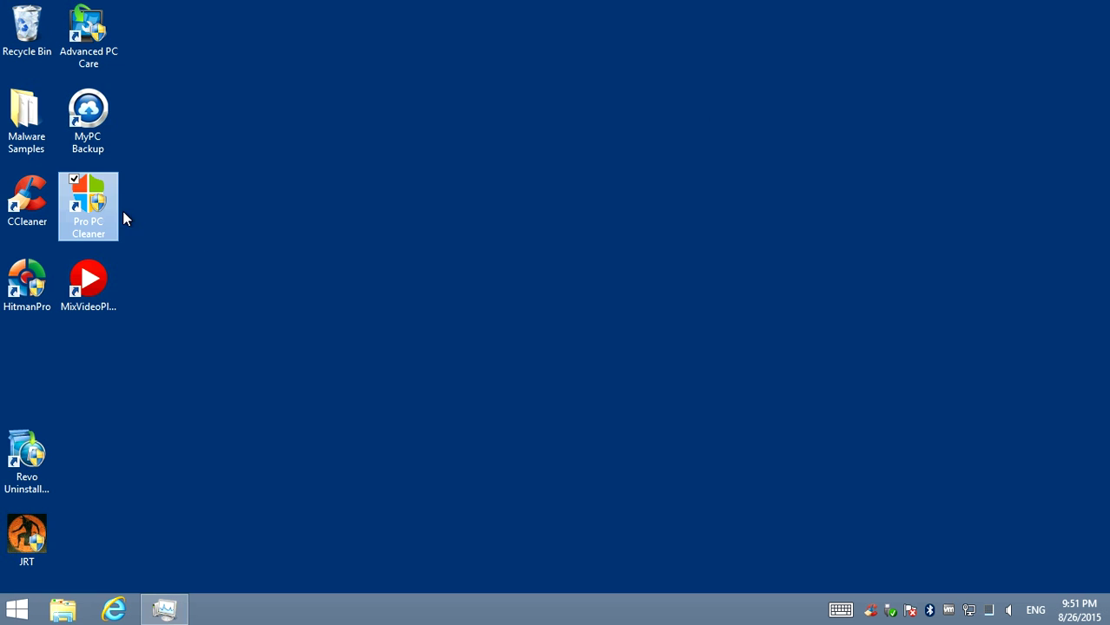
{"action": "left_click", "coordinate": [293, 302]}
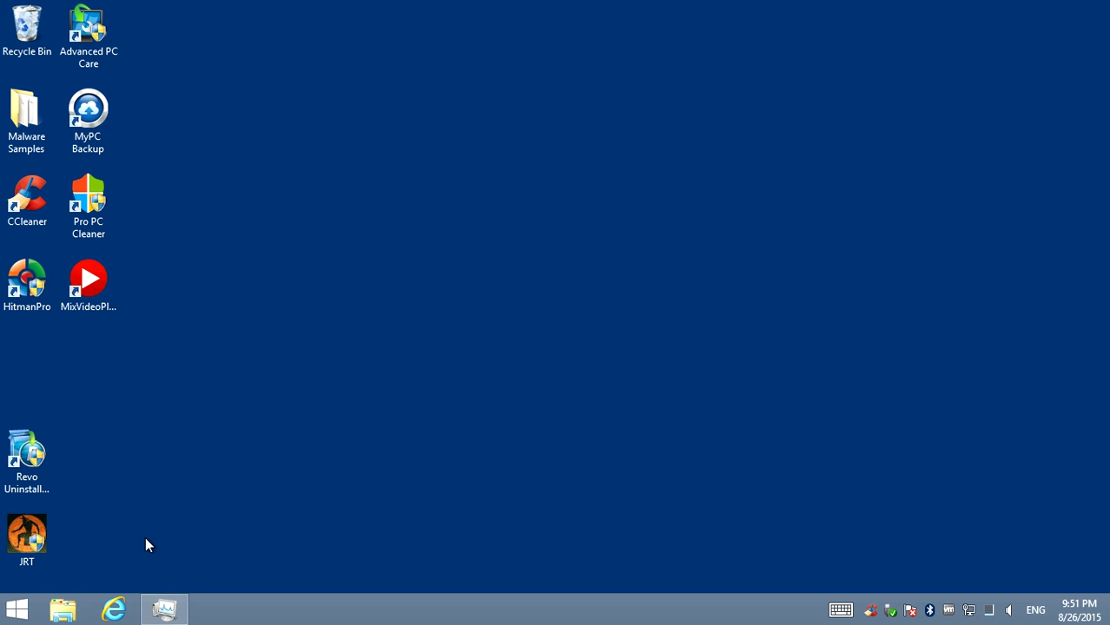
- Open Control Panel's Uninstall a program list via Win+X
{"action": "right_click", "coordinate": [25, 612]}
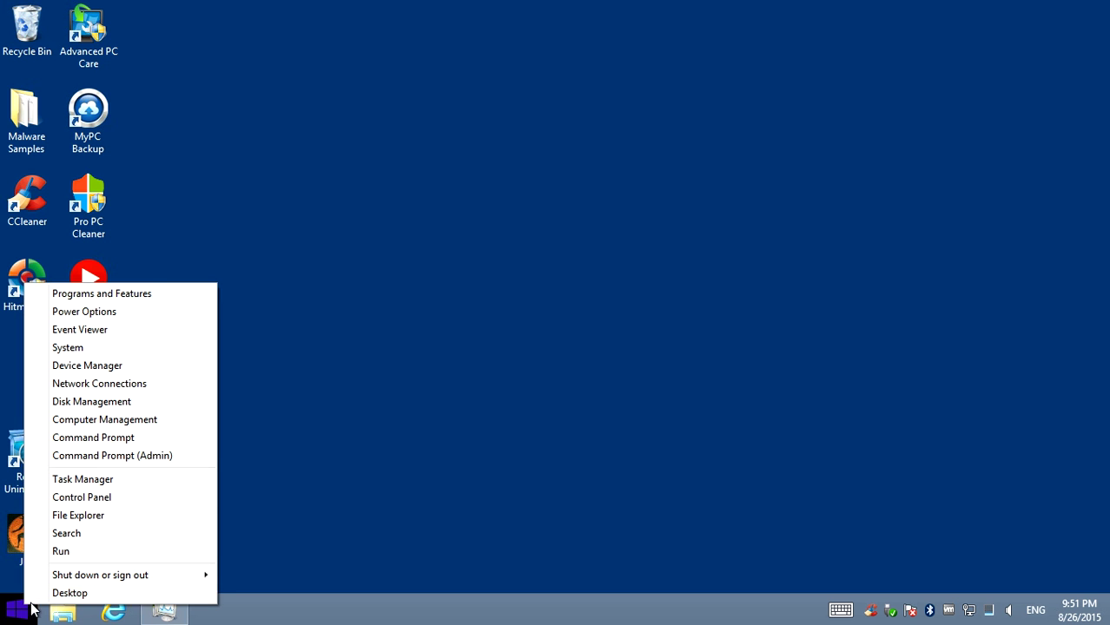
{"action": "left_click", "coordinate": [97, 501]}
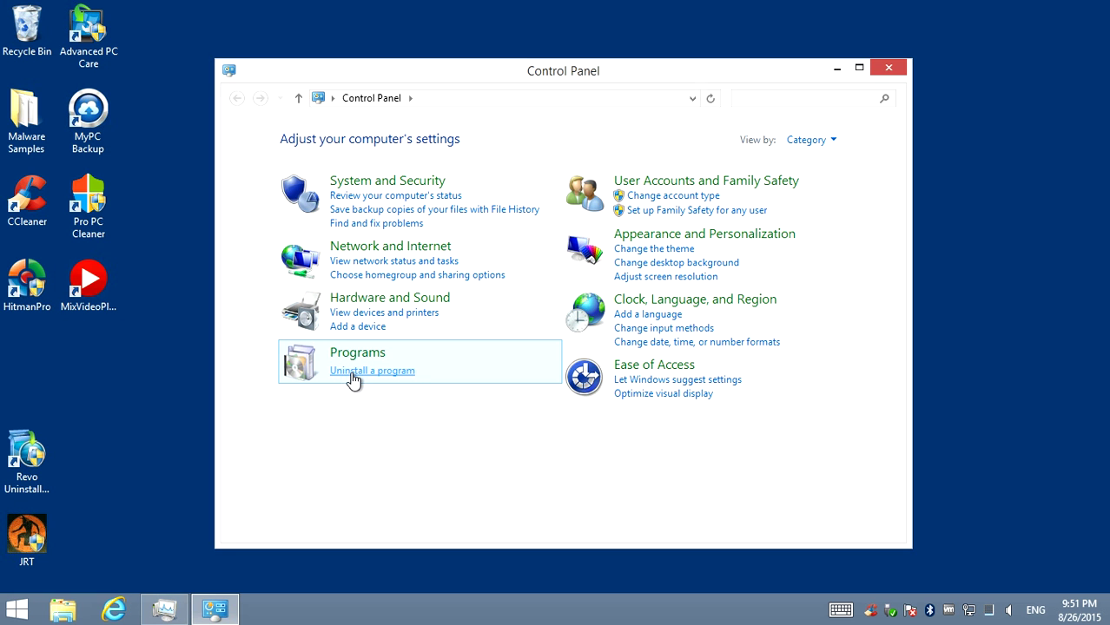
{"action": "left_click", "coordinate": [388, 373]}
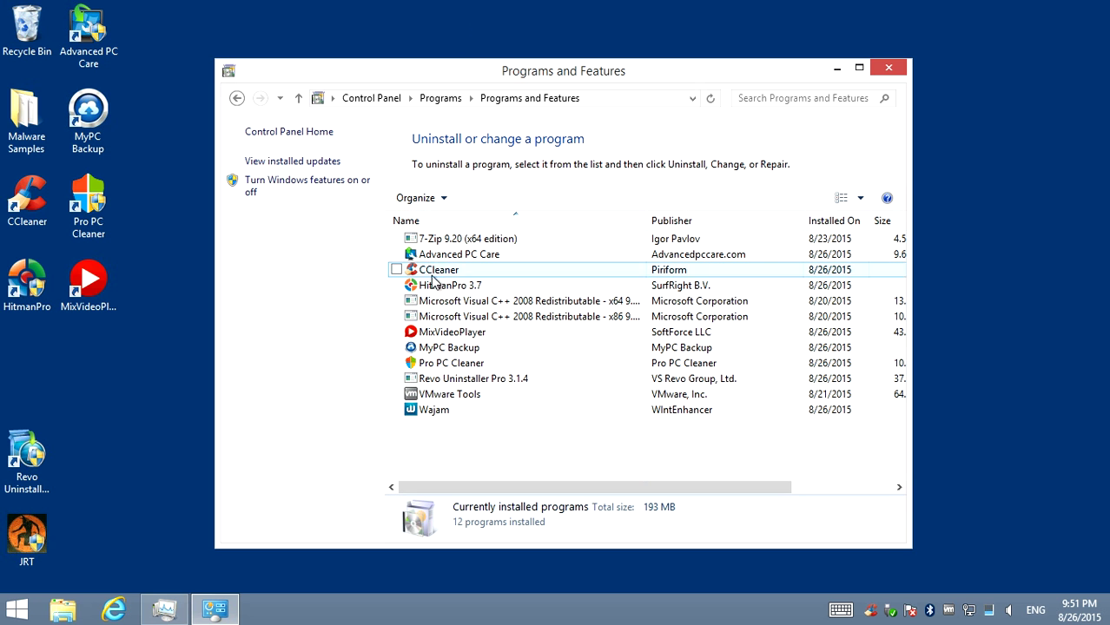
- Uninstall Pro PC Cleaner, refusing the free-fix offer and closing the page it opens
{"action": "left_click", "coordinate": [441, 366]}
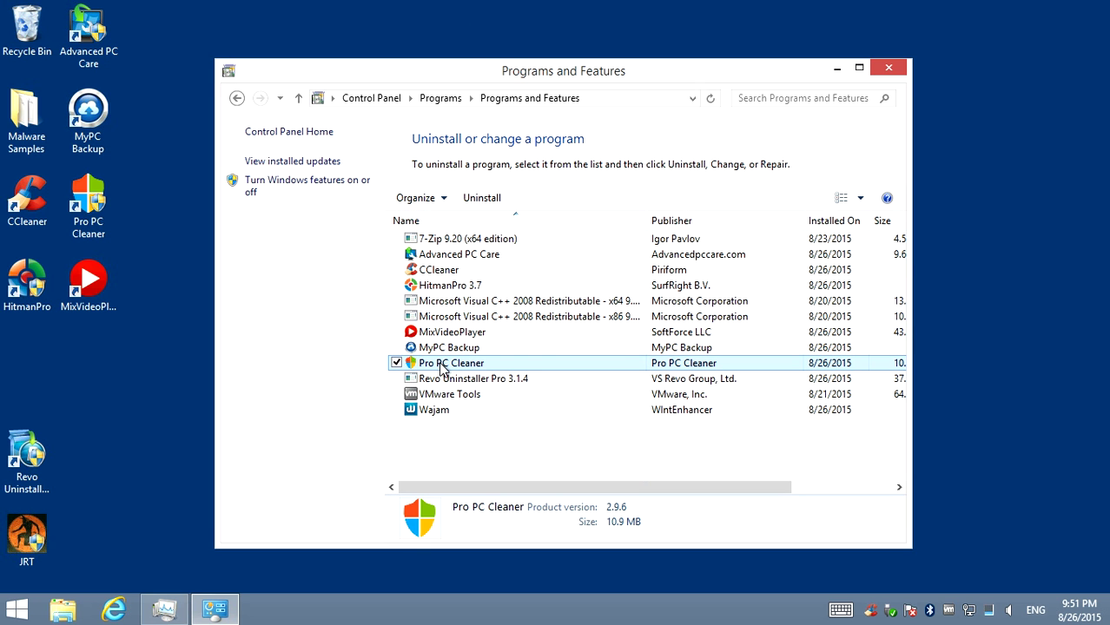
{"action": "left_click", "coordinate": [482, 198]}
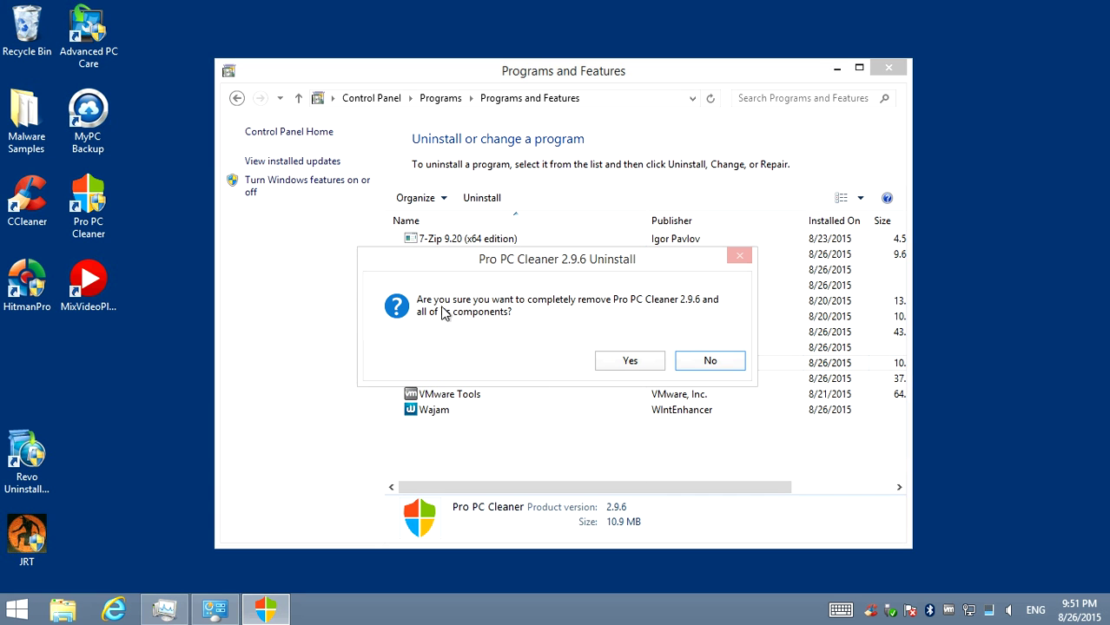
{"action": "left_click", "coordinate": [630, 360]}
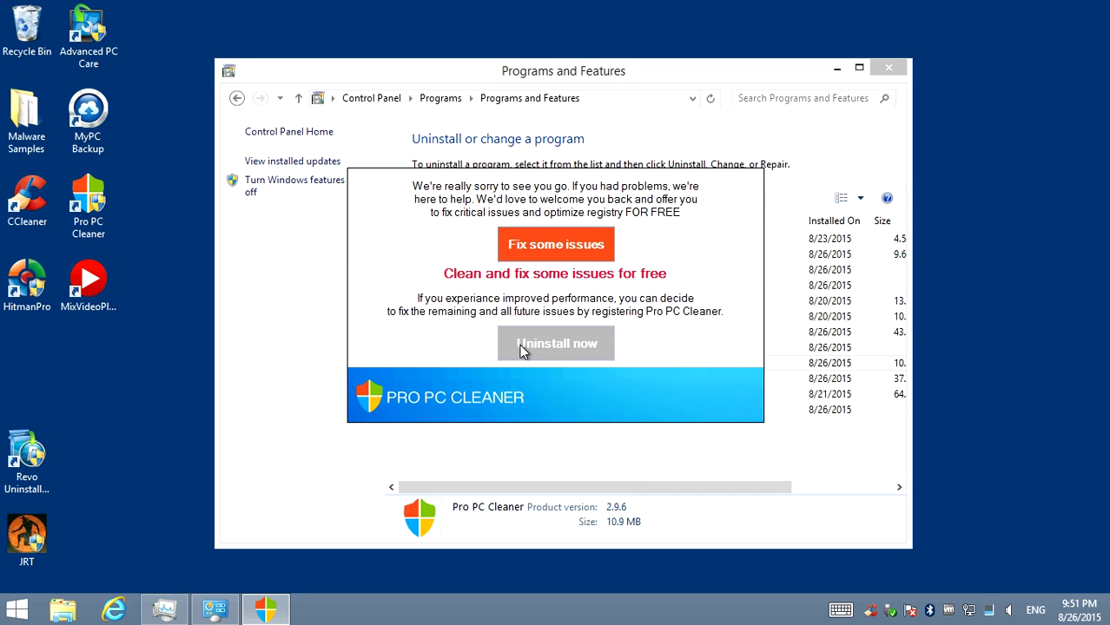
{"action": "left_click", "coordinate": [566, 347]}
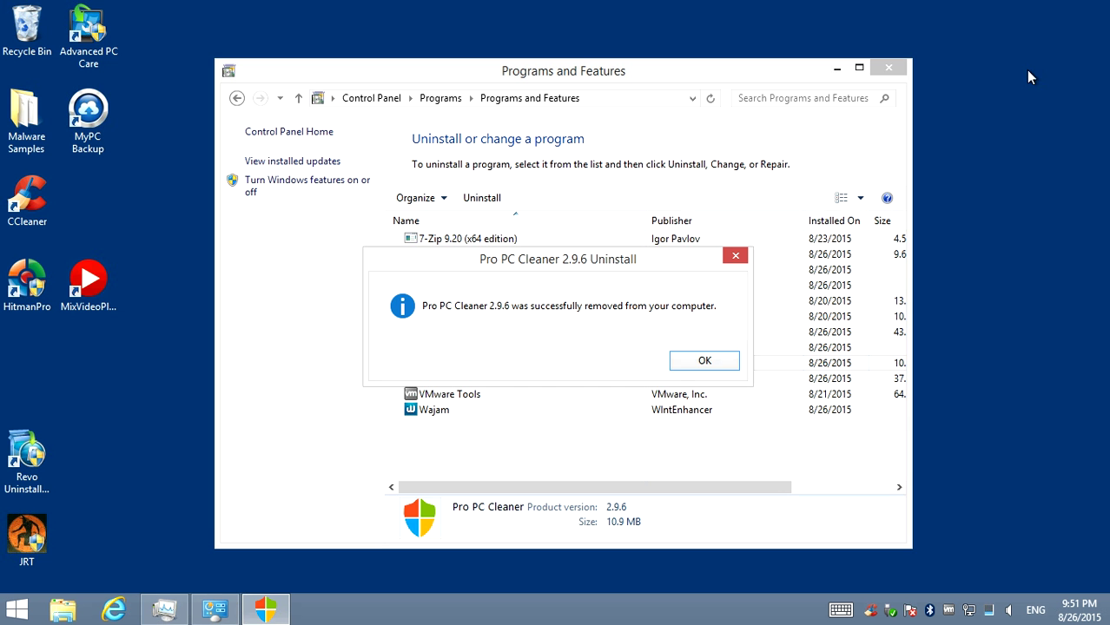
{"action": "left_click", "coordinate": [1094, 7]}
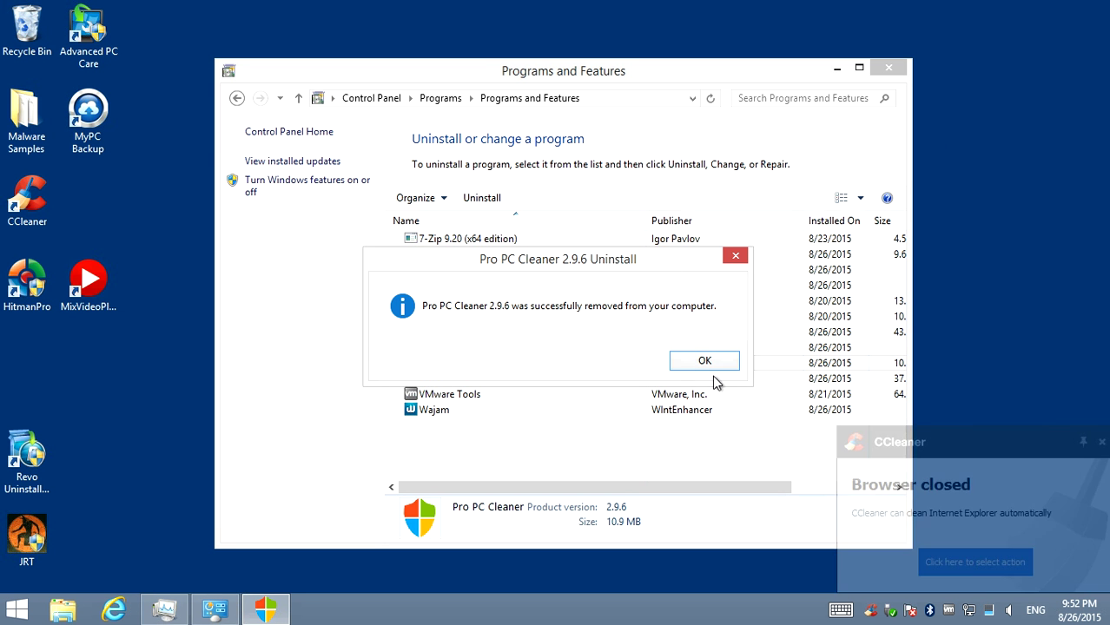
{"action": "left_click", "coordinate": [1101, 444]}
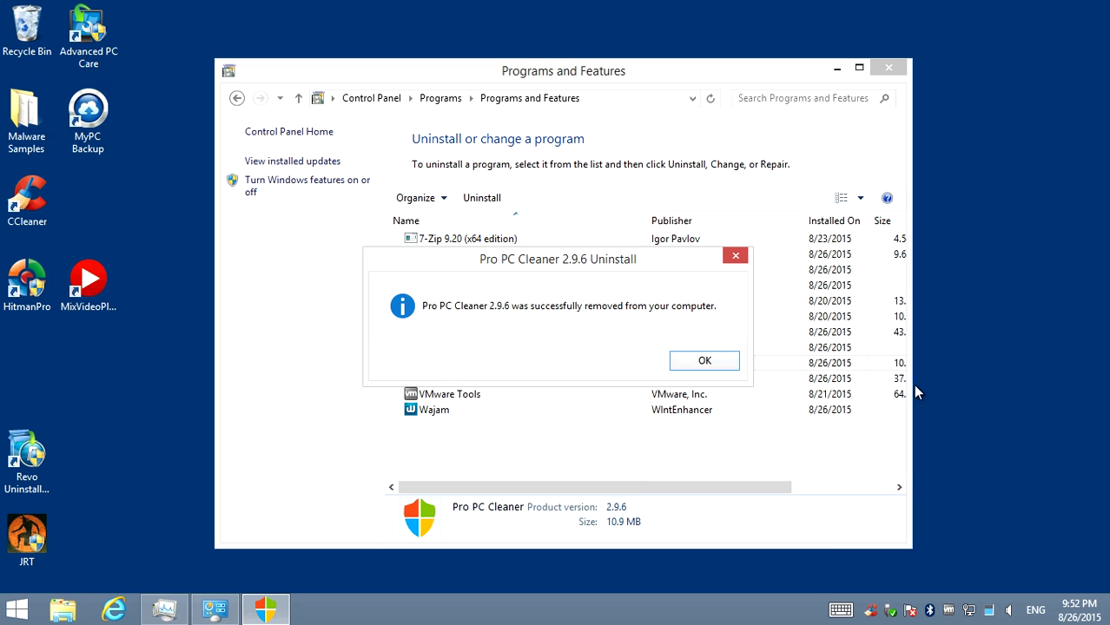
{"action": "left_click", "coordinate": [705, 361]}
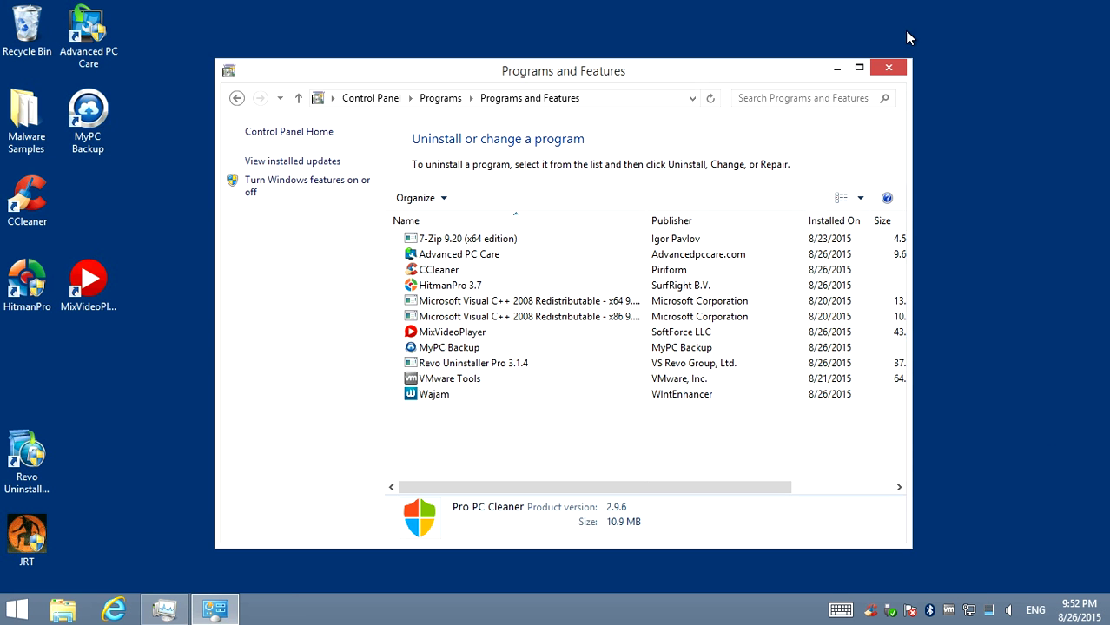
{"action": "left_click", "coordinate": [892, 73]}
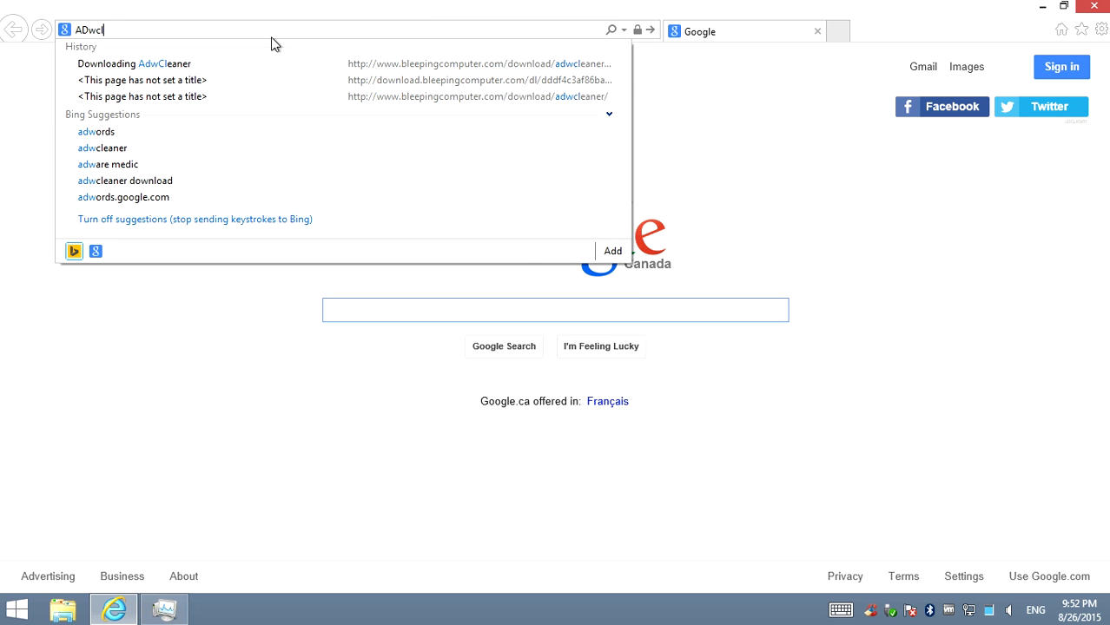
- Search for 'Dwcleanr' and open the Bleeping Computer AdwCleaner download page
{"action": "type", "text": "leanr"}
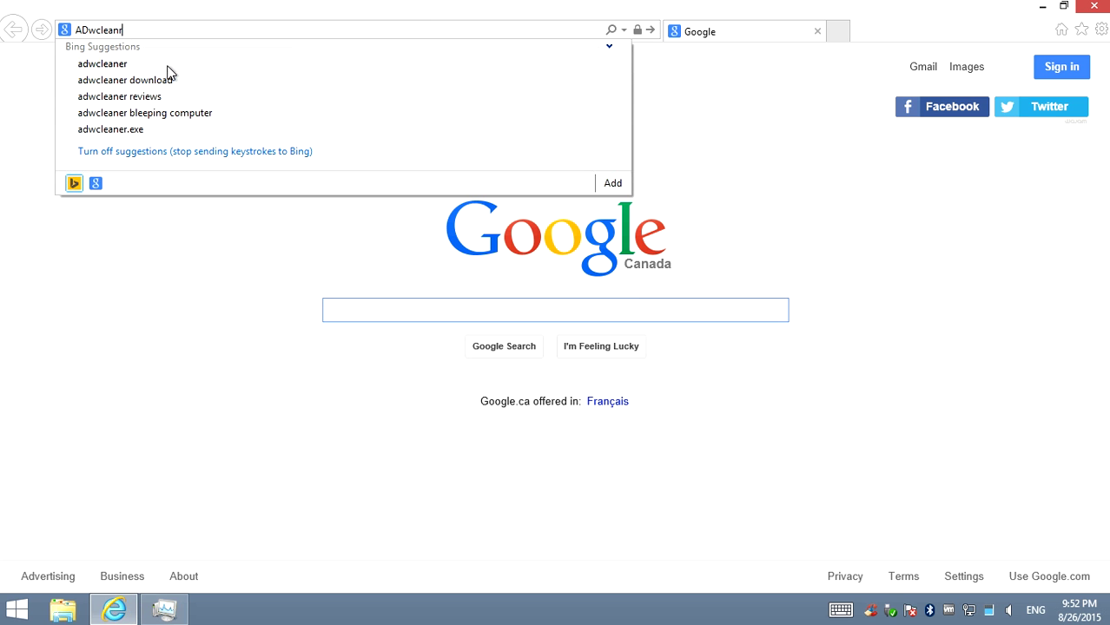
{"action": "left_click", "coordinate": [165, 66]}
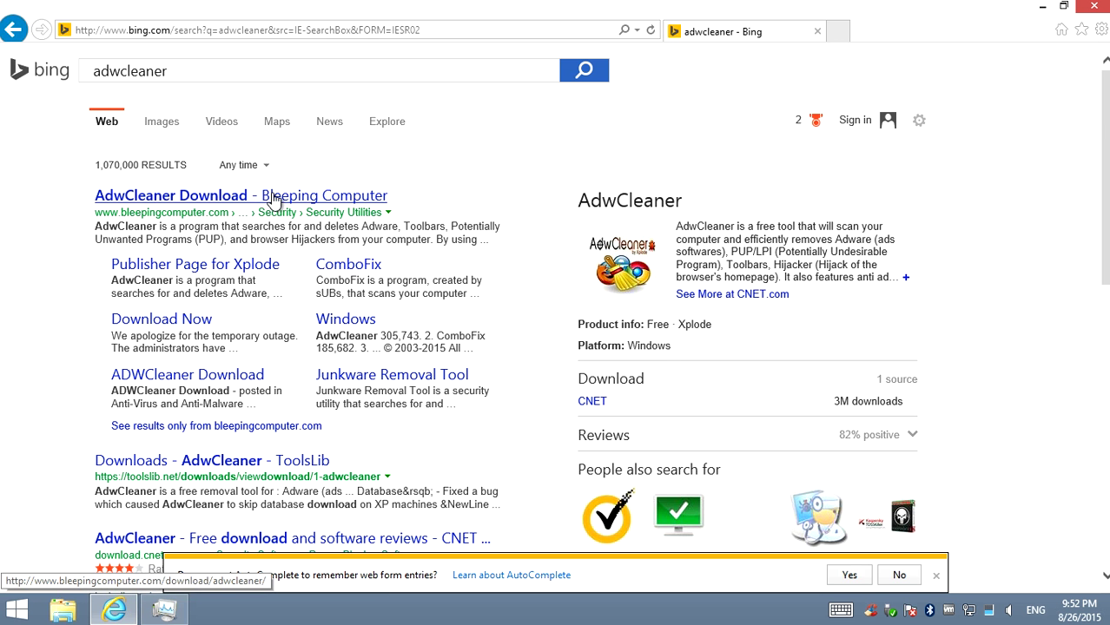
{"action": "left_click", "coordinate": [248, 198]}
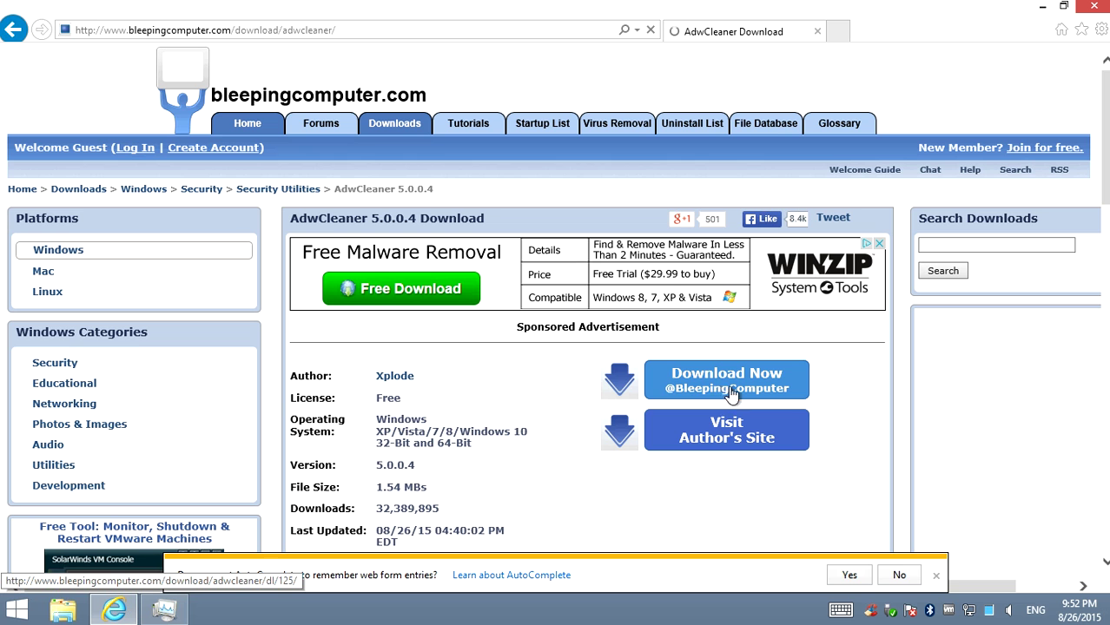
- Download AdwCleaner 5.0.0.4 and run it, allowing it through UAC
{"action": "left_click", "coordinate": [615, 386]}
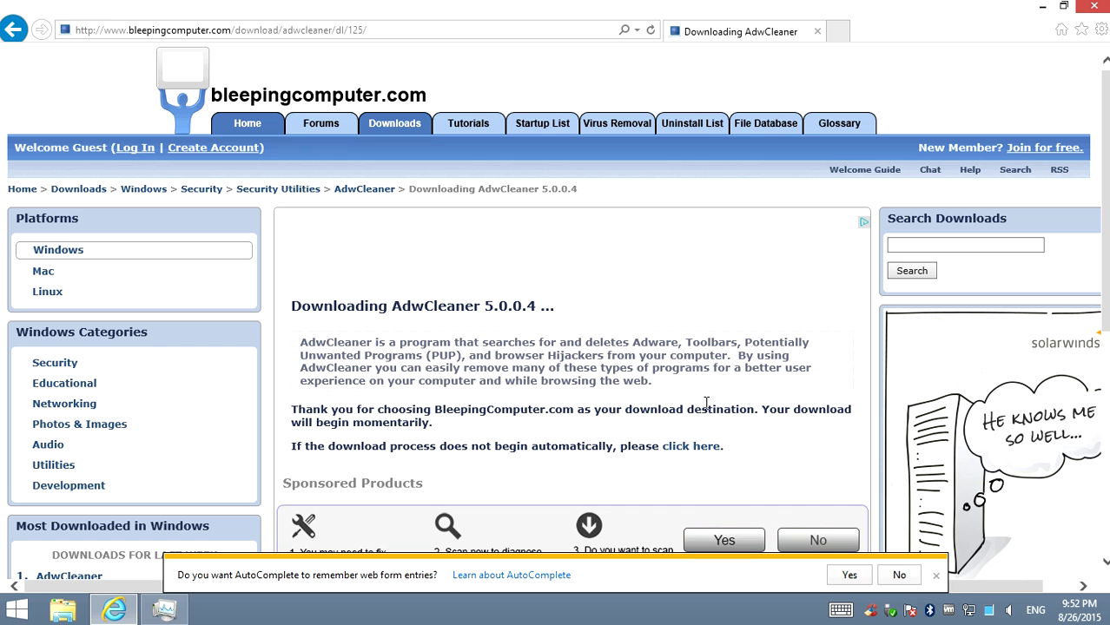
{"action": "left_click", "coordinate": [900, 575]}
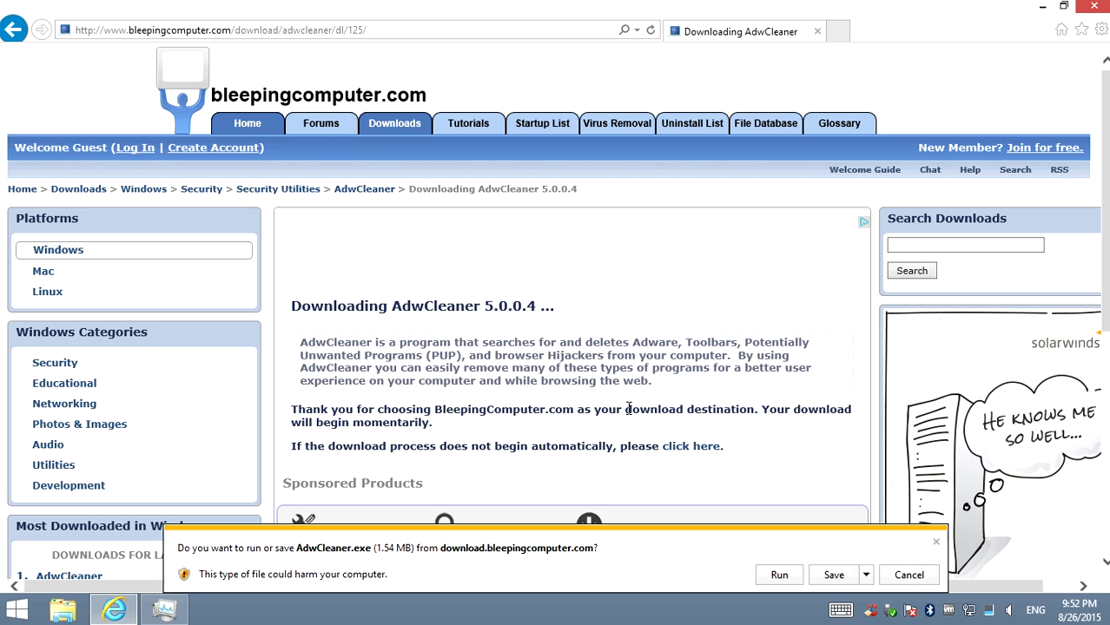
{"action": "left_click", "coordinate": [778, 581]}
{"action": "left_click", "coordinate": [618, 336]}
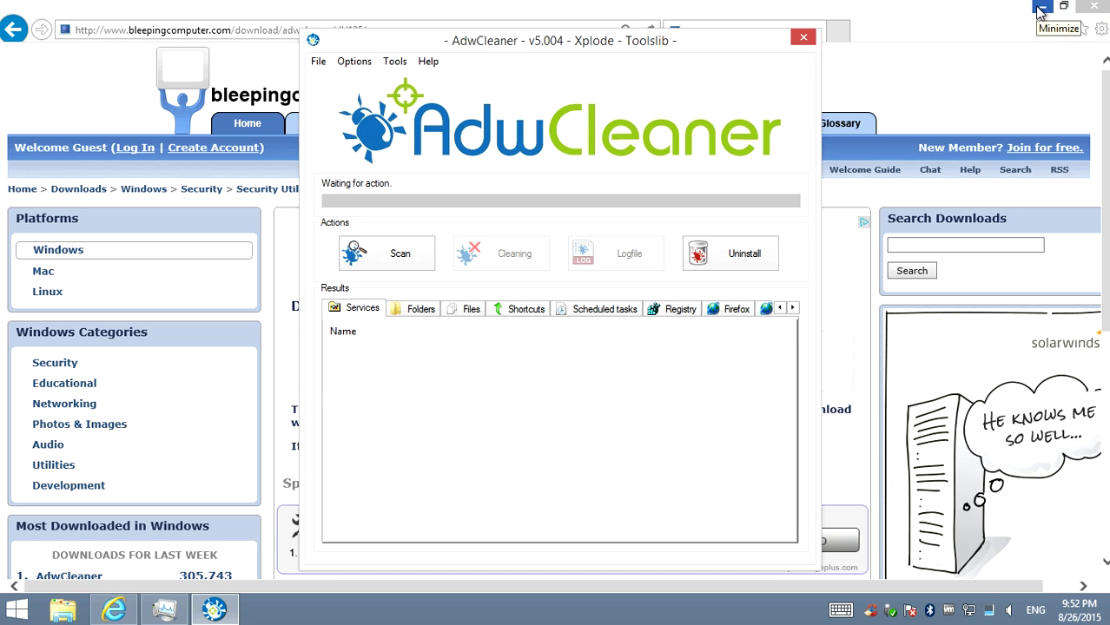
- Minimize Internet Explorer and run an AdwCleaner adware scan
{"action": "left_click", "coordinate": [1041, 11]}
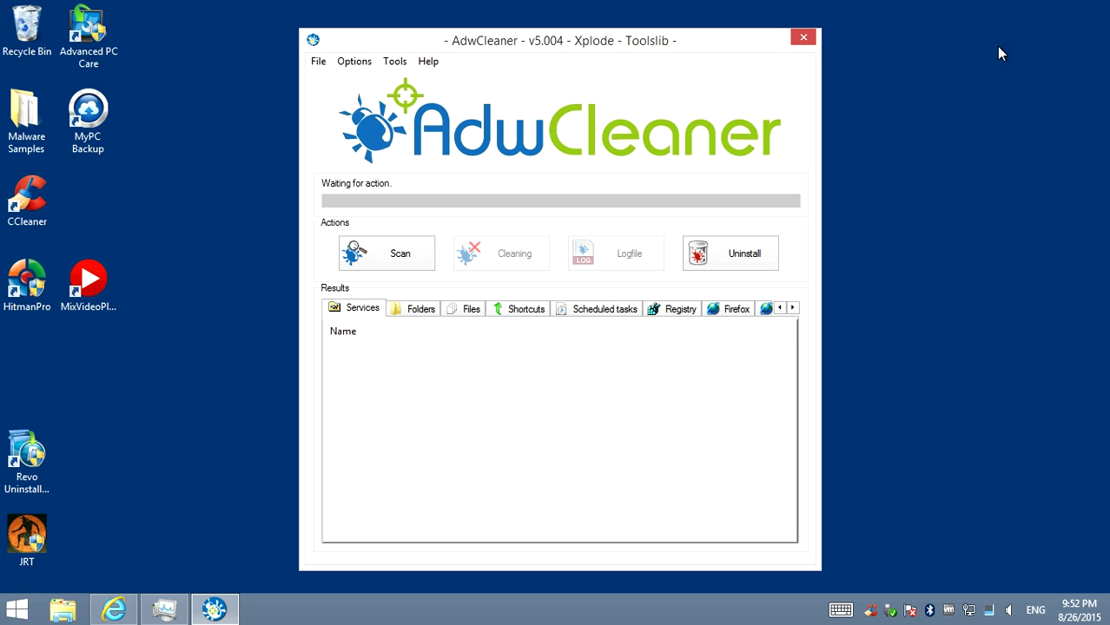
{"action": "left_click", "coordinate": [388, 258]}
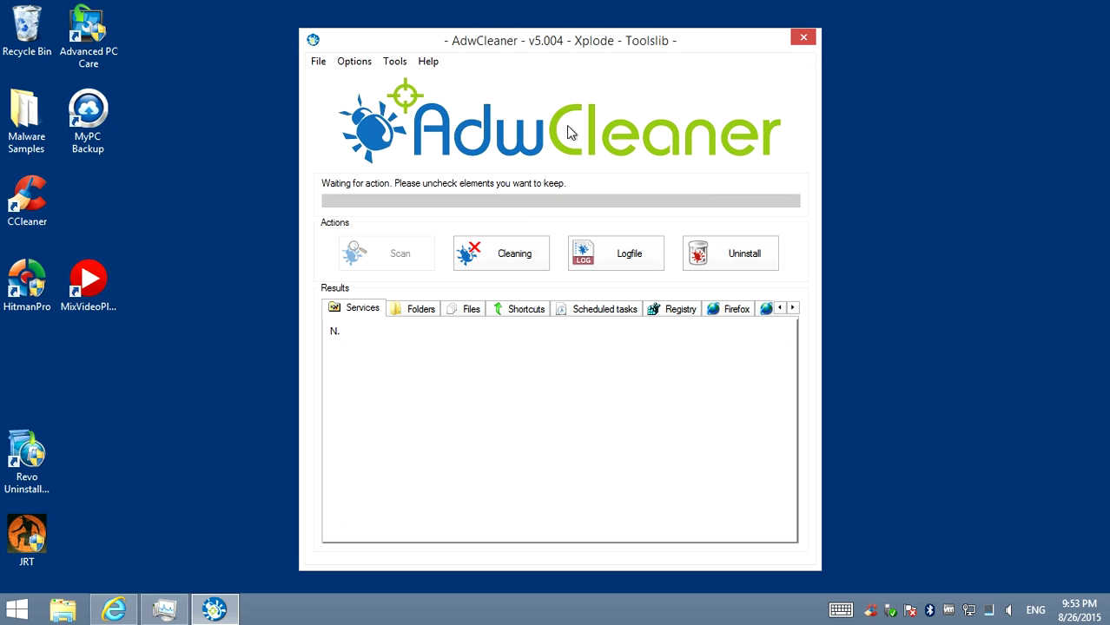
- Review the Folders, Files, Shortcuts, Scheduled tasks, Registry, Firefox and Chrome result tabs
{"action": "left_click", "coordinate": [422, 309]}
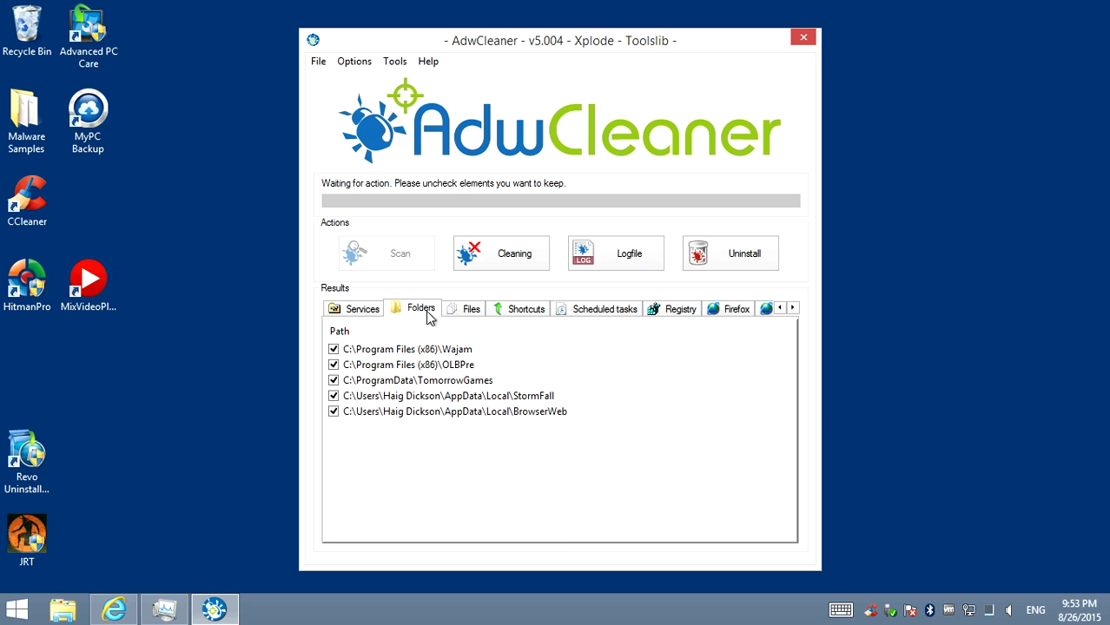
{"action": "left_click", "coordinate": [471, 311]}
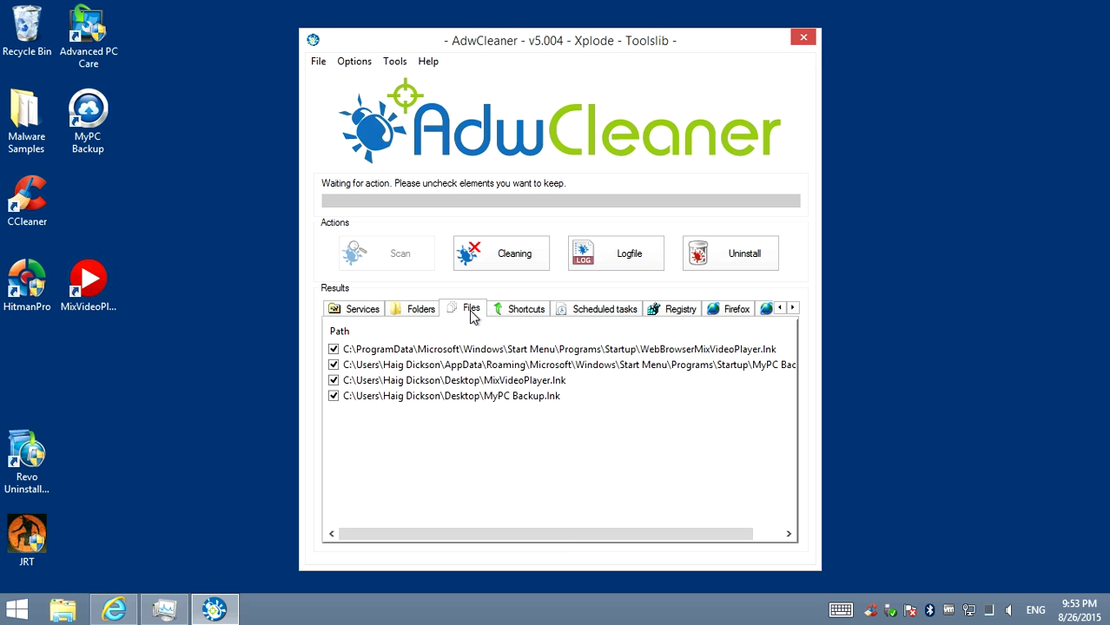
{"action": "left_click", "coordinate": [539, 312]}
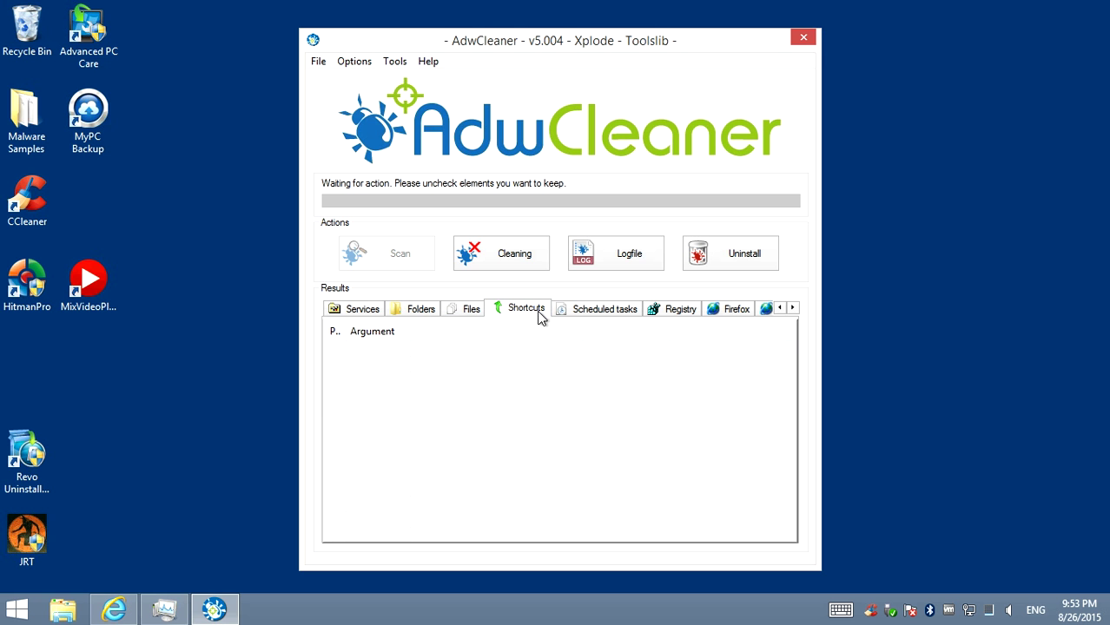
{"action": "left_click", "coordinate": [586, 311]}
{"action": "left_click", "coordinate": [674, 313]}
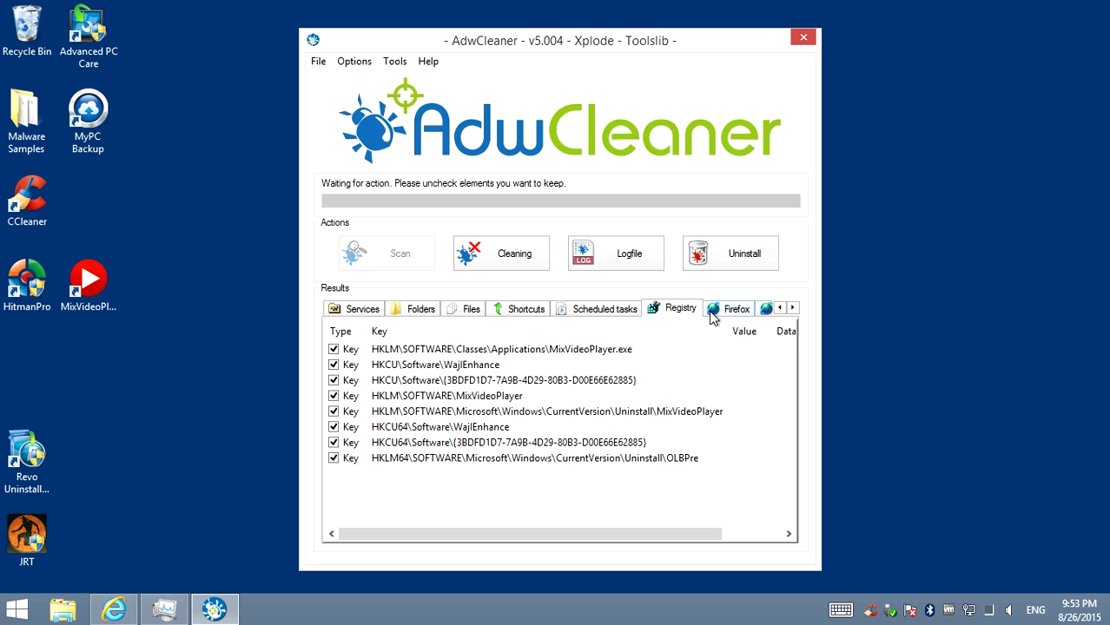
{"action": "left_click", "coordinate": [722, 310]}
{"action": "left_click", "coordinate": [682, 310]}
{"action": "left_click", "coordinate": [608, 311]}
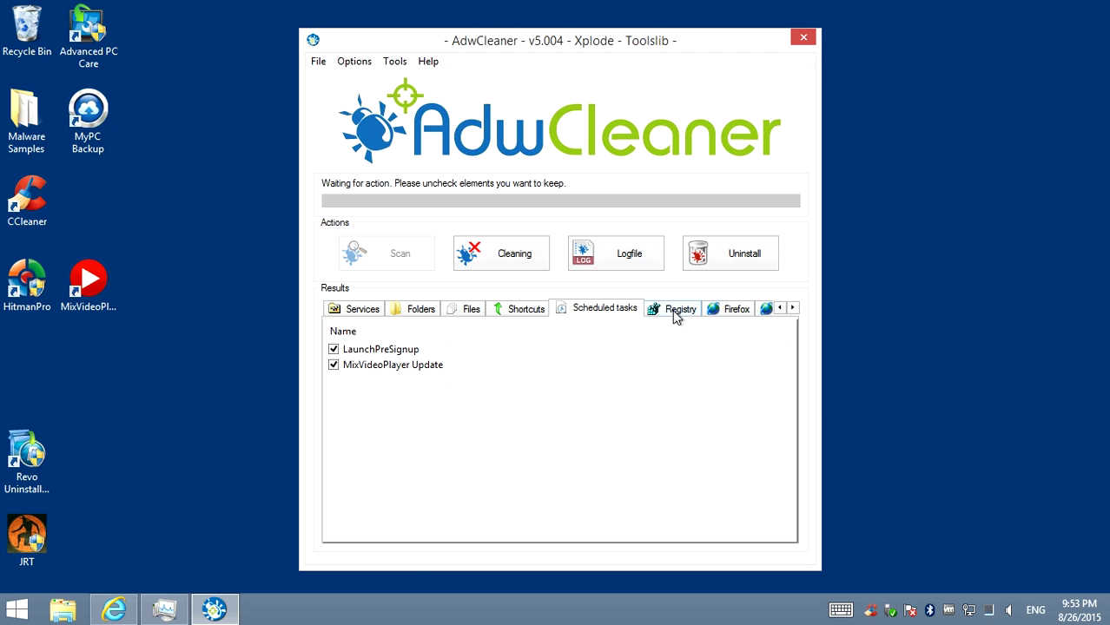
{"action": "left_click", "coordinate": [768, 309]}
- Recheck the result tabs, then decline the offer to uninstall AdwCleaner
{"action": "left_click", "coordinate": [671, 313]}
{"action": "left_click", "coordinate": [608, 312]}
{"action": "left_click", "coordinate": [513, 317]}
{"action": "left_click", "coordinate": [465, 318]}
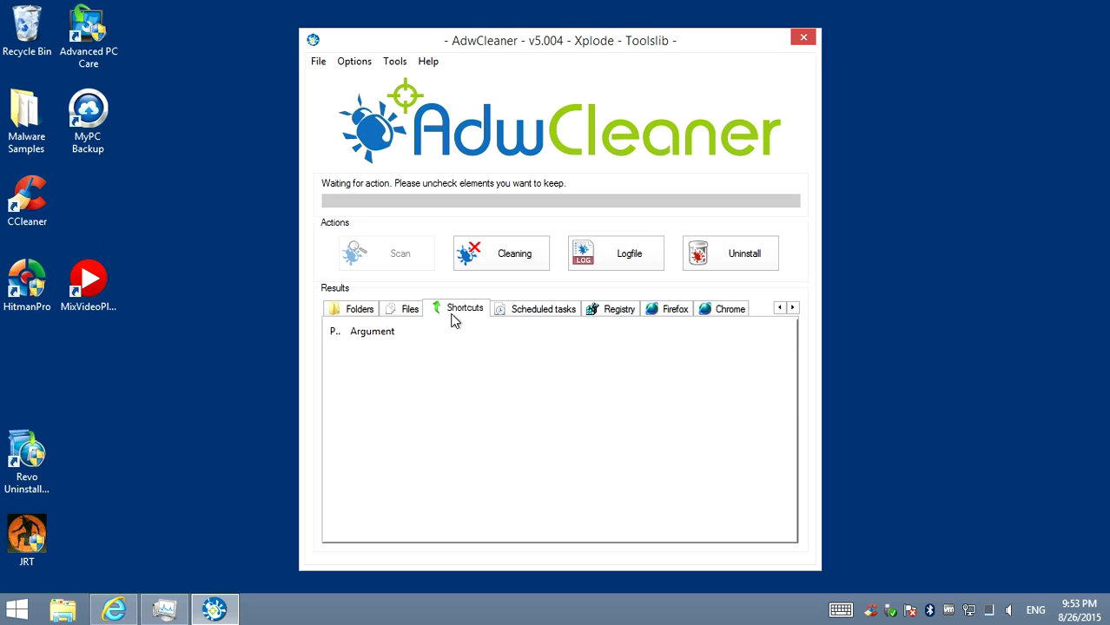
{"action": "left_click", "coordinate": [405, 318]}
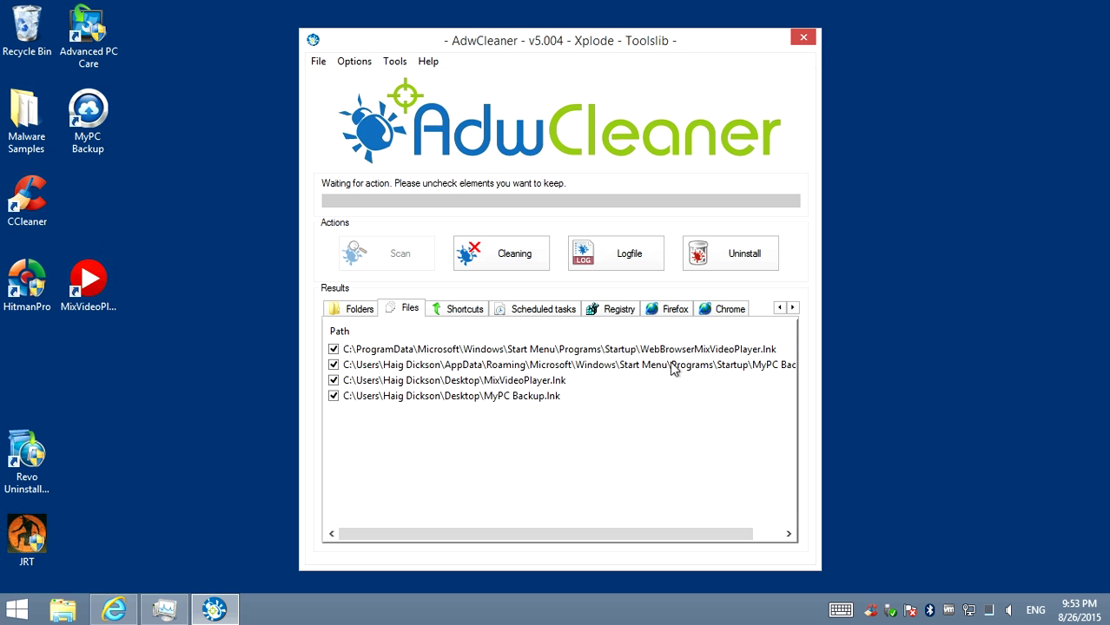
{"action": "left_click", "coordinate": [483, 310]}
{"action": "left_click", "coordinate": [557, 315]}
{"action": "left_click", "coordinate": [677, 317]}
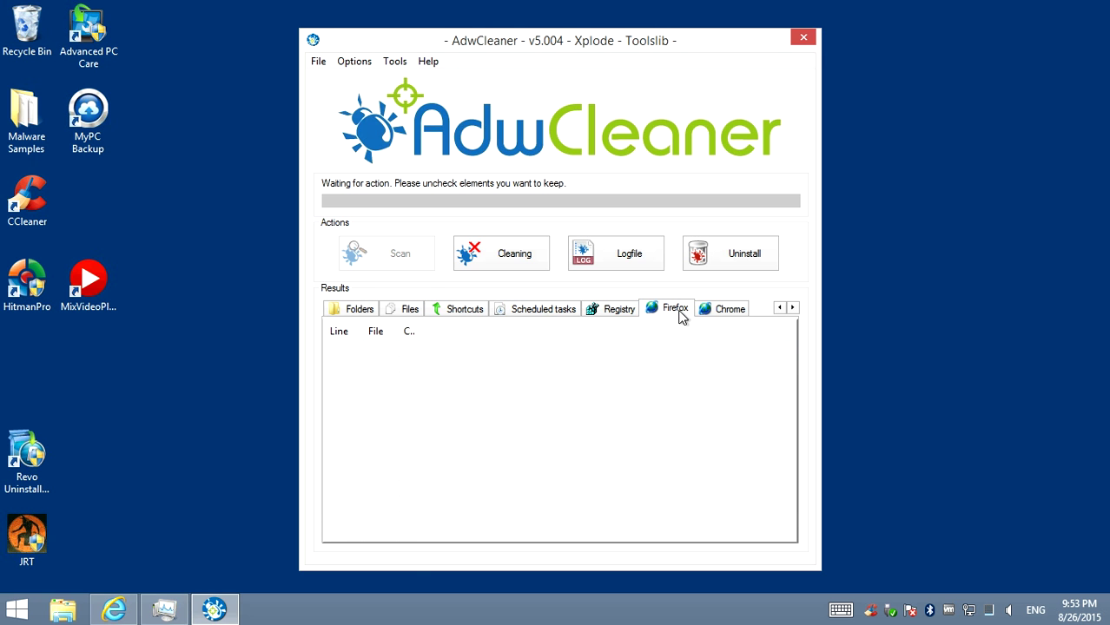
{"action": "left_click", "coordinate": [577, 316]}
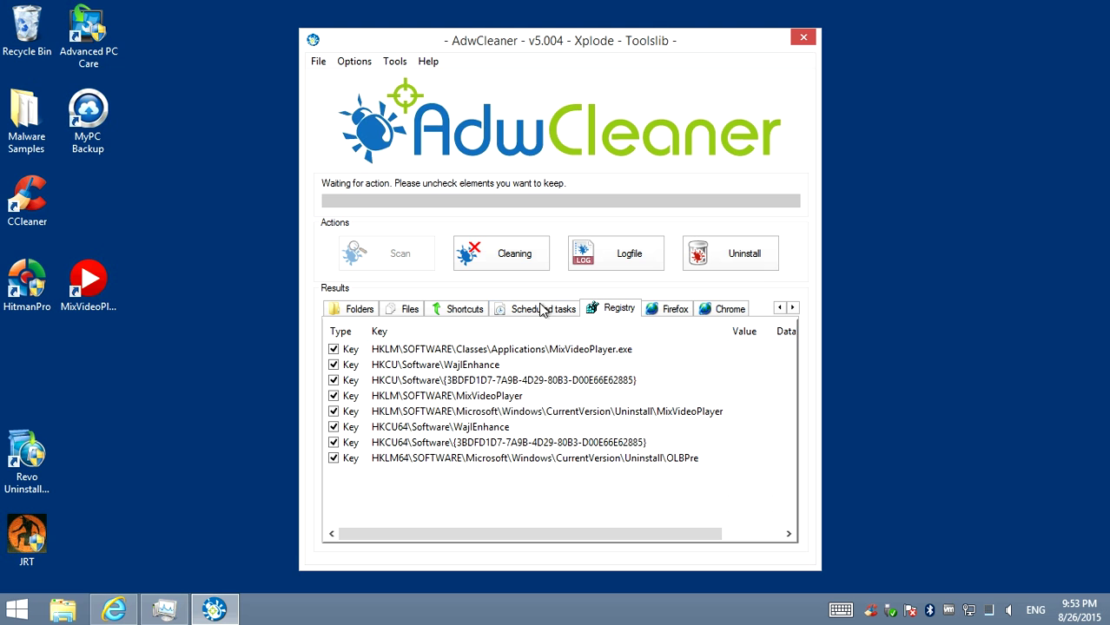
{"action": "left_click", "coordinate": [731, 261]}
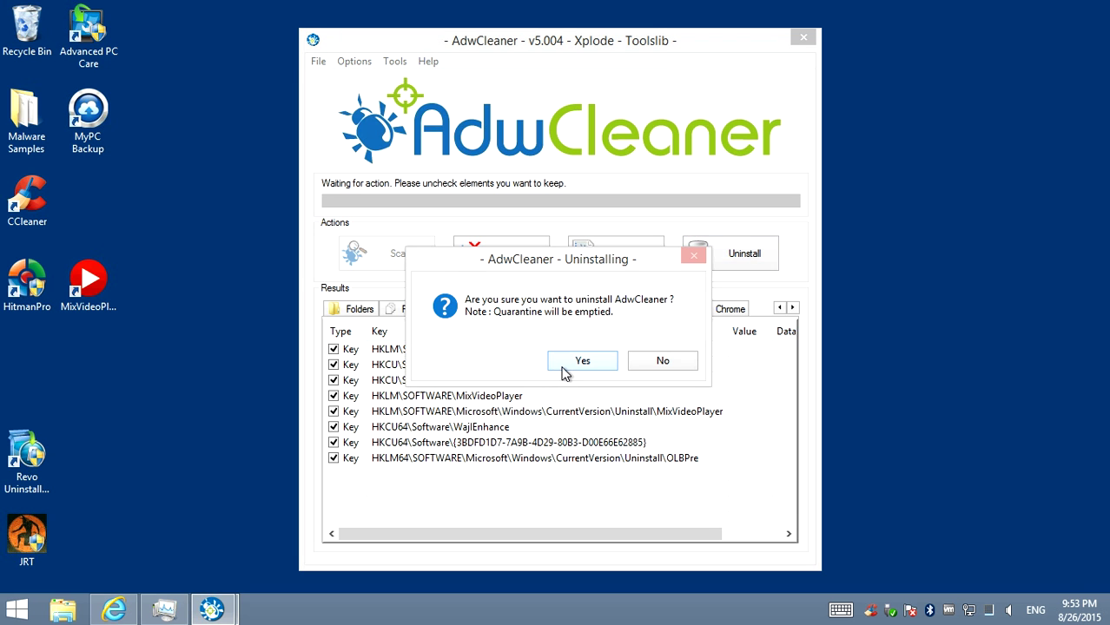
{"action": "left_click", "coordinate": [663, 364]}
- Clean the detected adware, agreeing to close programs and dismissing the information message
{"action": "left_click", "coordinate": [524, 257]}
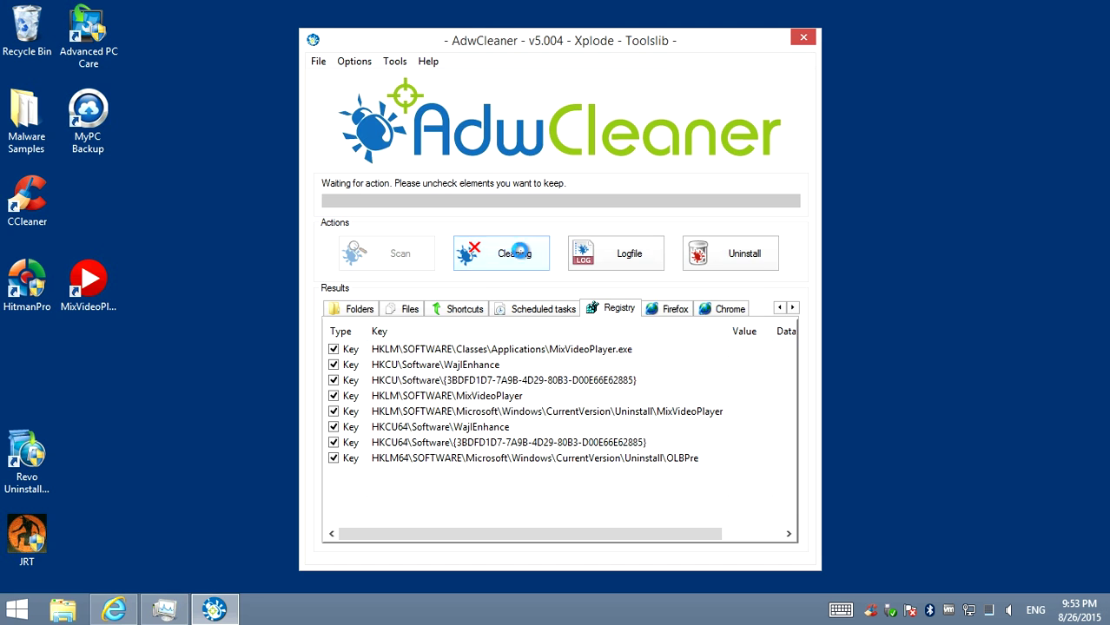
{"action": "left_click", "coordinate": [616, 366]}
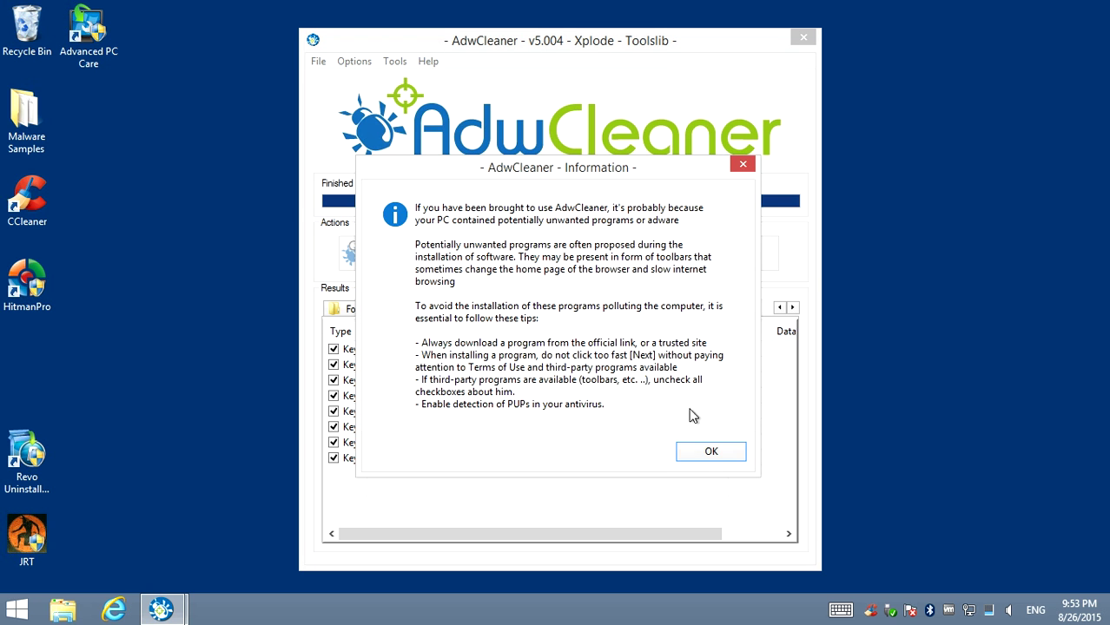
{"action": "left_click", "coordinate": [703, 450]}
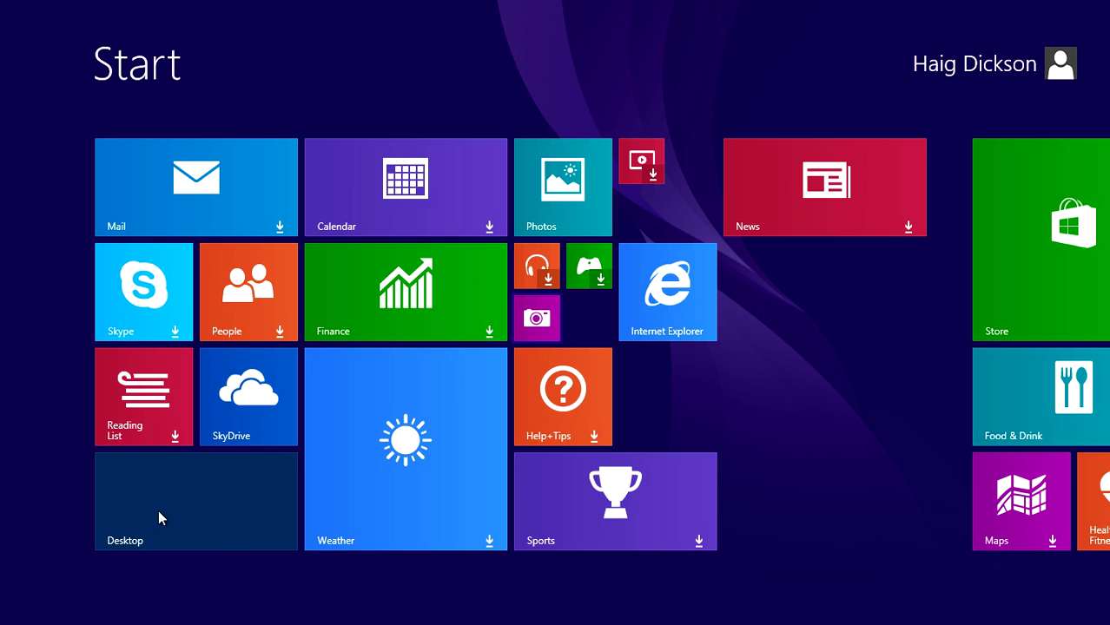
- Switch from the Start screen to the desktop via the Desktop tile
{"action": "left_click", "coordinate": [158, 519]}
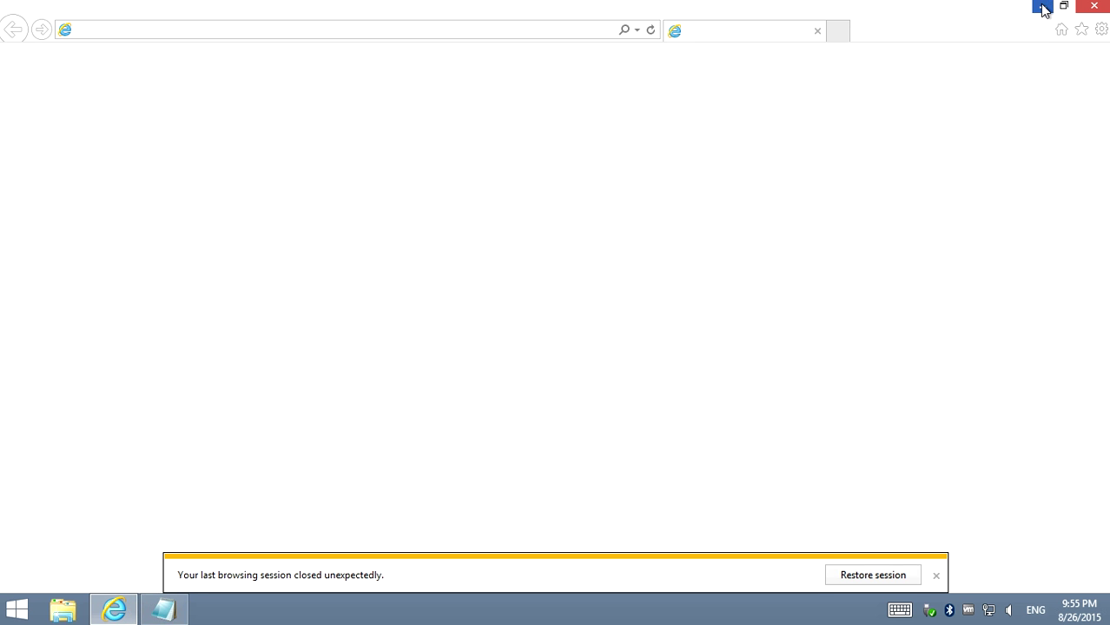
- Read through and close the AdwCleaner log, then select the Google address in Internet Explorer
{"action": "left_click", "coordinate": [1045, 10]}
{"action": "scroll", "coordinate": [515, 341], "scroll_direction": "down", "scroll_amount": 4}
{"action": "scroll", "coordinate": [483, 347], "scroll_direction": "down", "scroll_amount": 3}
{"action": "scroll", "coordinate": [522, 287], "scroll_direction": "up", "scroll_amount": 6}
{"action": "left_click", "coordinate": [1015, 102]}
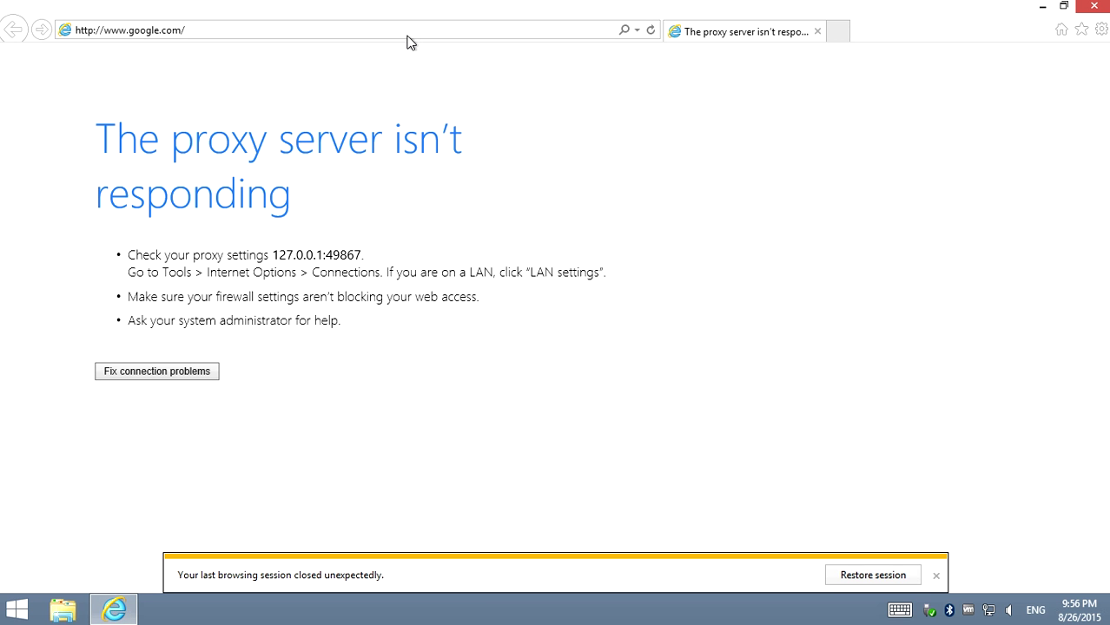
{"action": "left_click", "coordinate": [408, 35]}
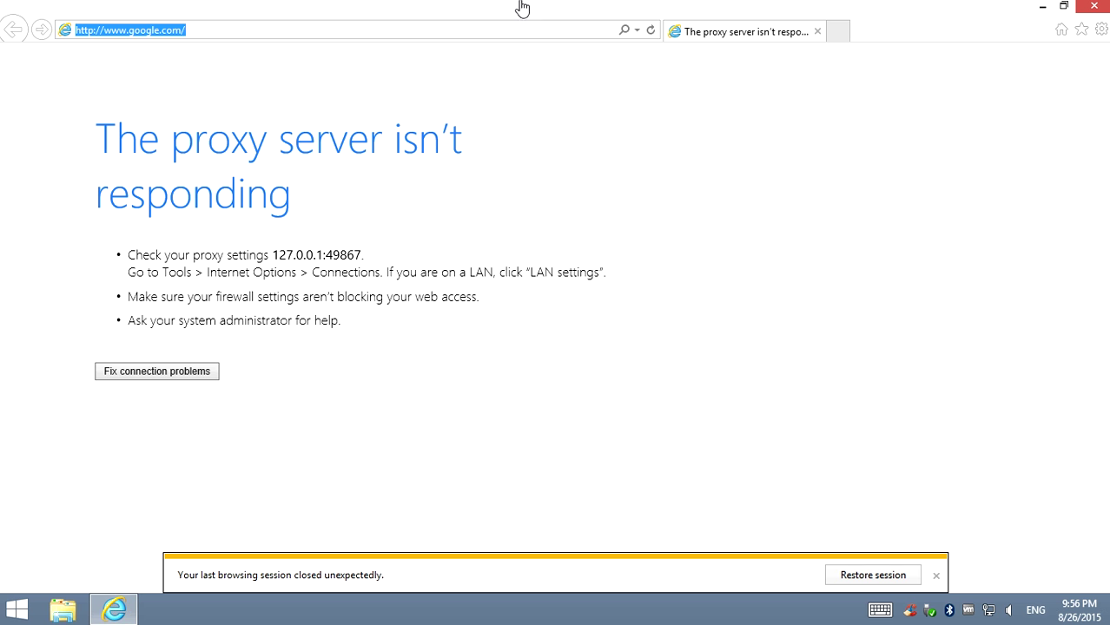
- In Internet Options LAN settings, enable Automatically detect settings and disable Use a proxy server
{"action": "left_click", "coordinate": [1102, 29]}
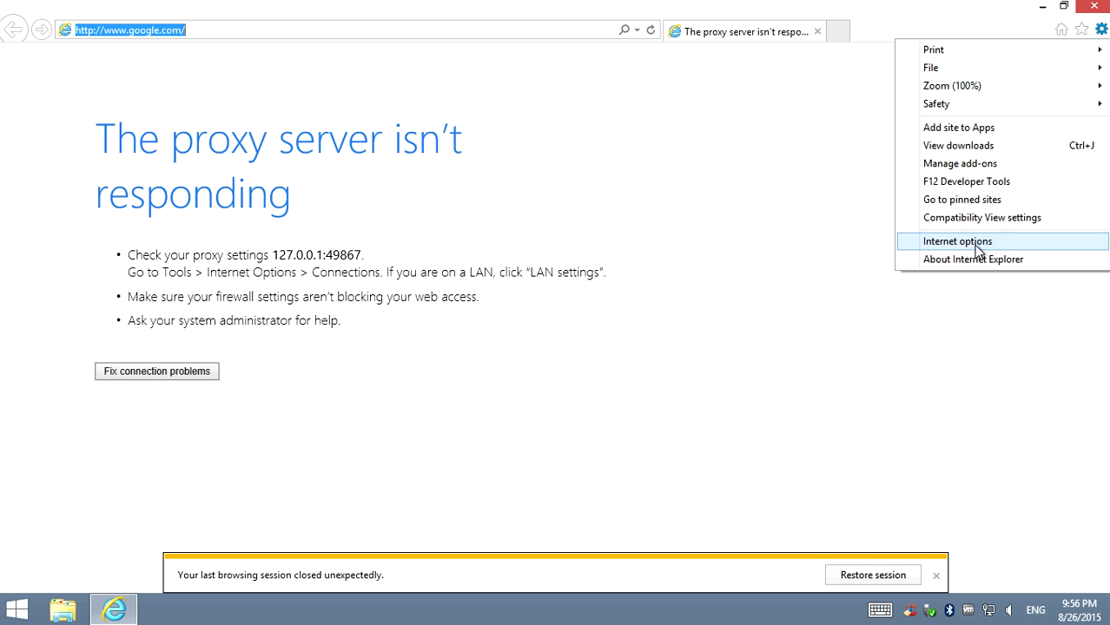
{"action": "left_click", "coordinate": [977, 244]}
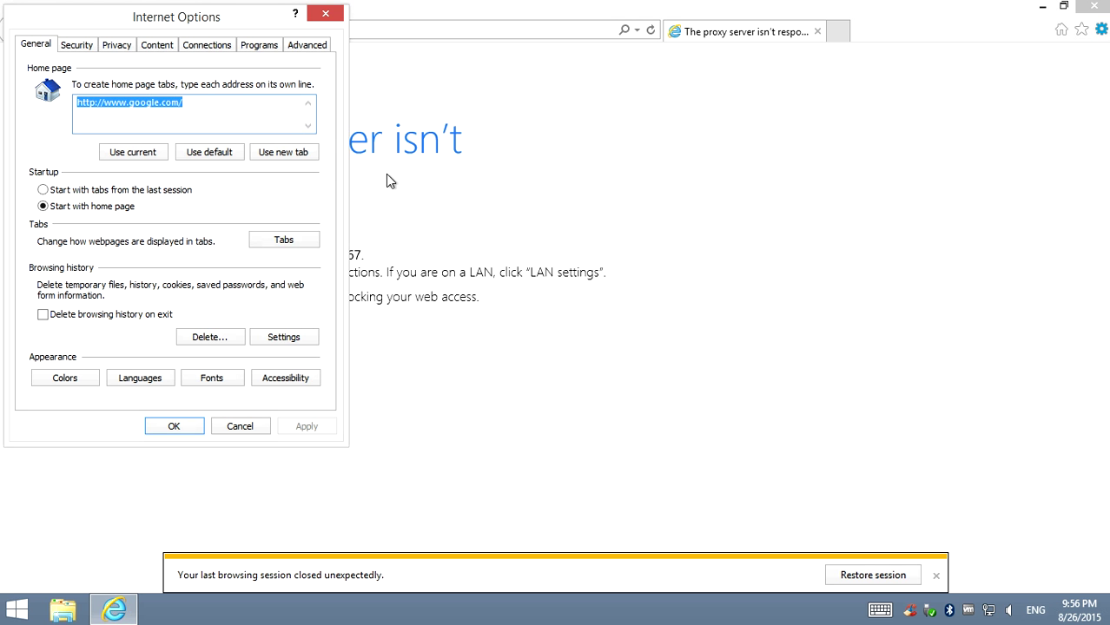
{"action": "left_click_drag", "start_coordinate": [180, 25], "coordinate": [445, 78]}
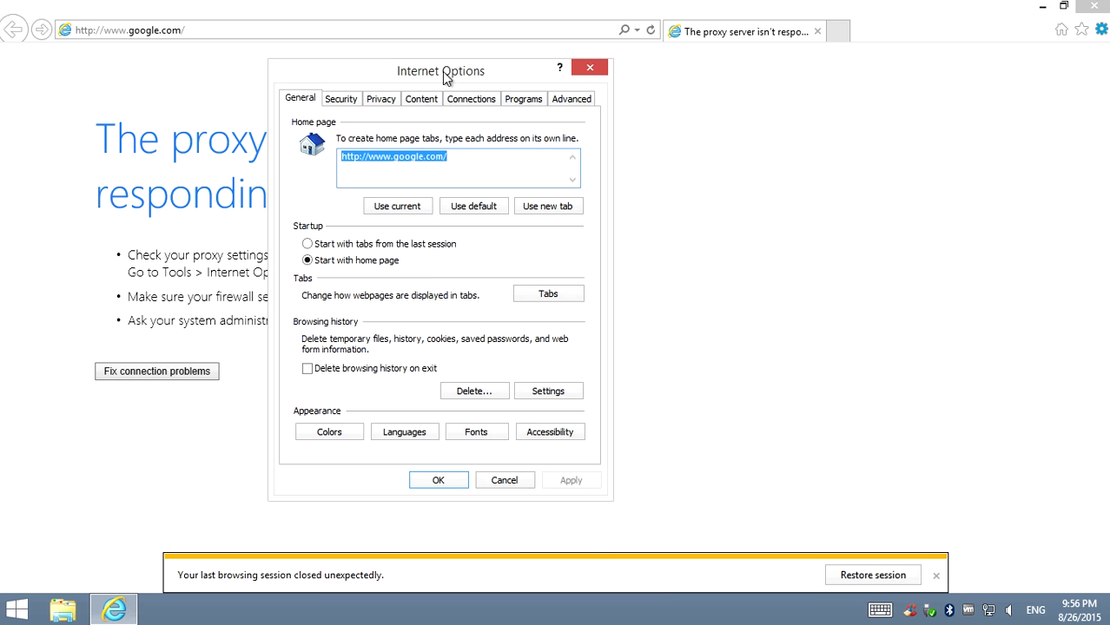
{"action": "left_click", "coordinate": [518, 100]}
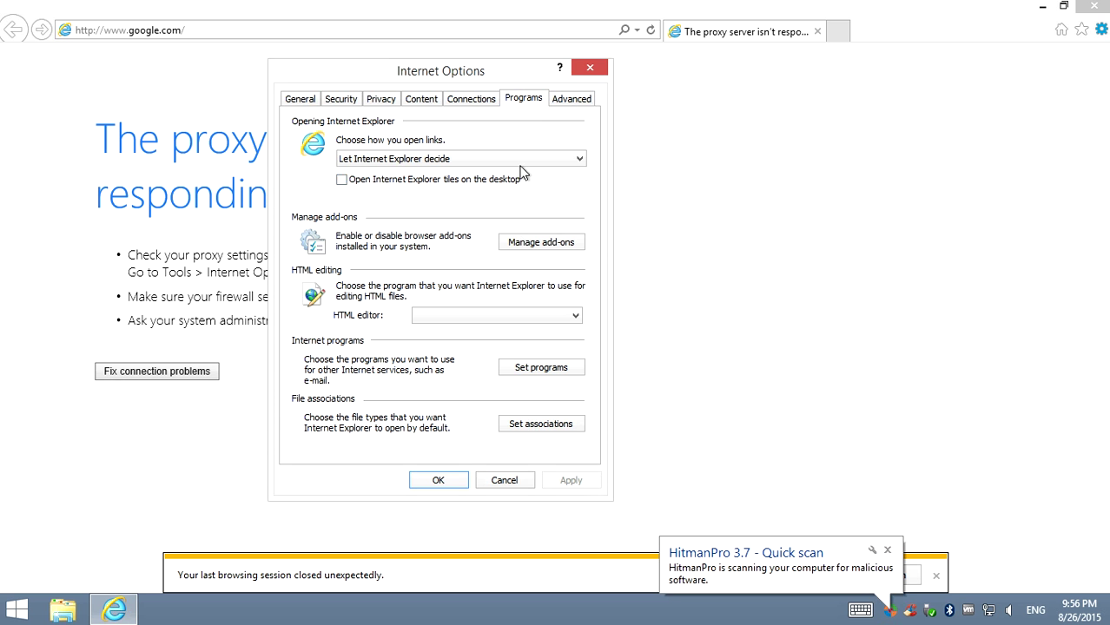
{"action": "left_click", "coordinate": [458, 99]}
{"action": "left_click", "coordinate": [544, 390]}
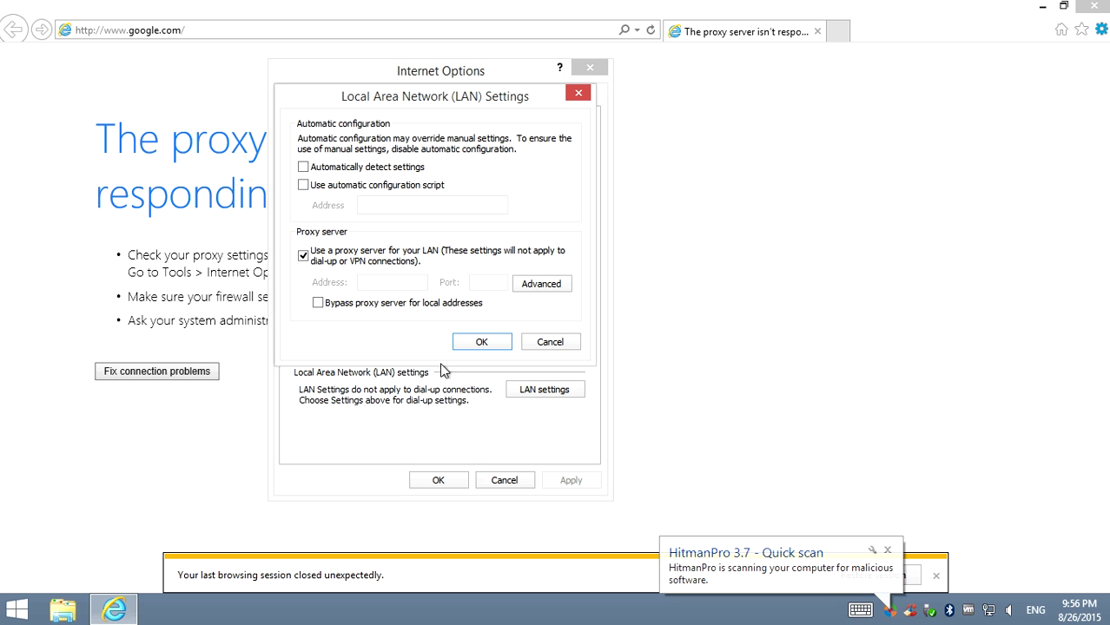
{"action": "left_click", "coordinate": [304, 167]}
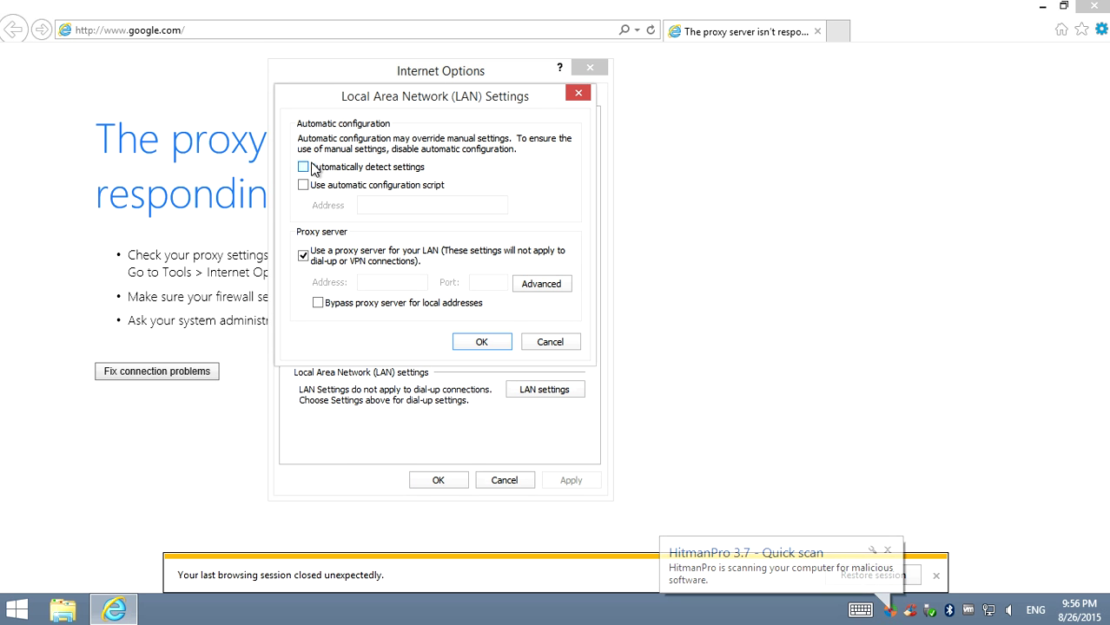
{"action": "left_click", "coordinate": [303, 256]}
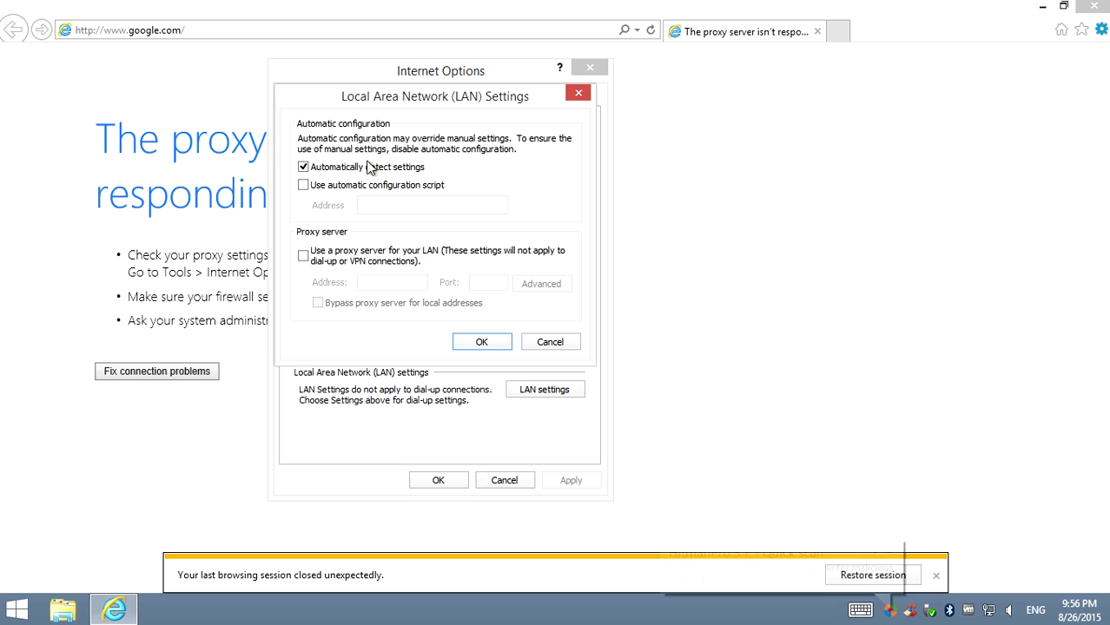
{"action": "left_click", "coordinate": [482, 342]}
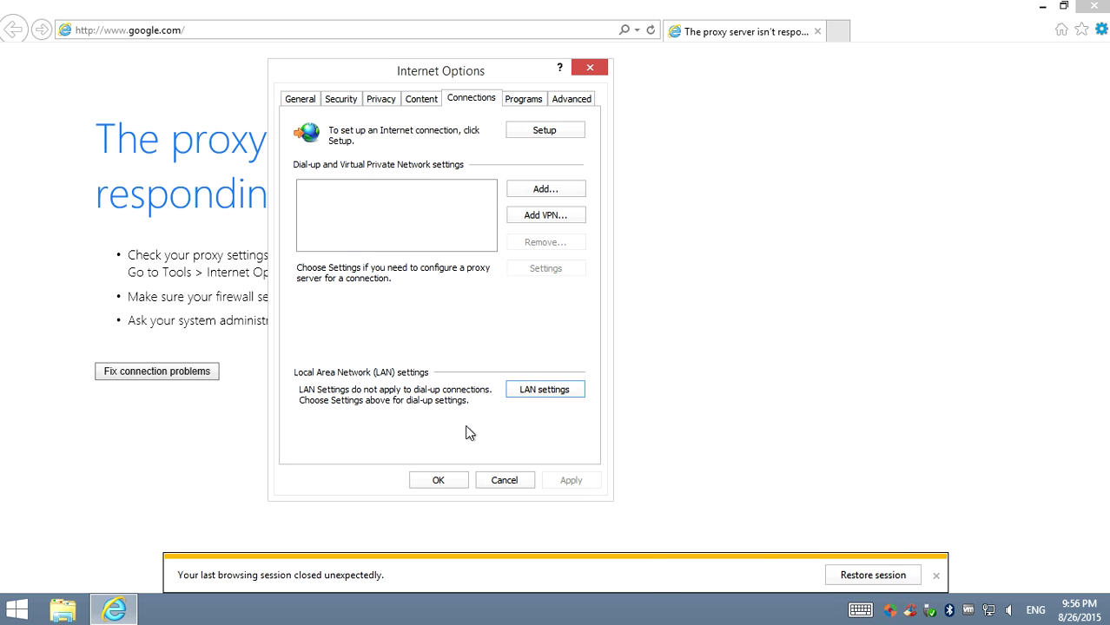
{"action": "left_click", "coordinate": [436, 481]}
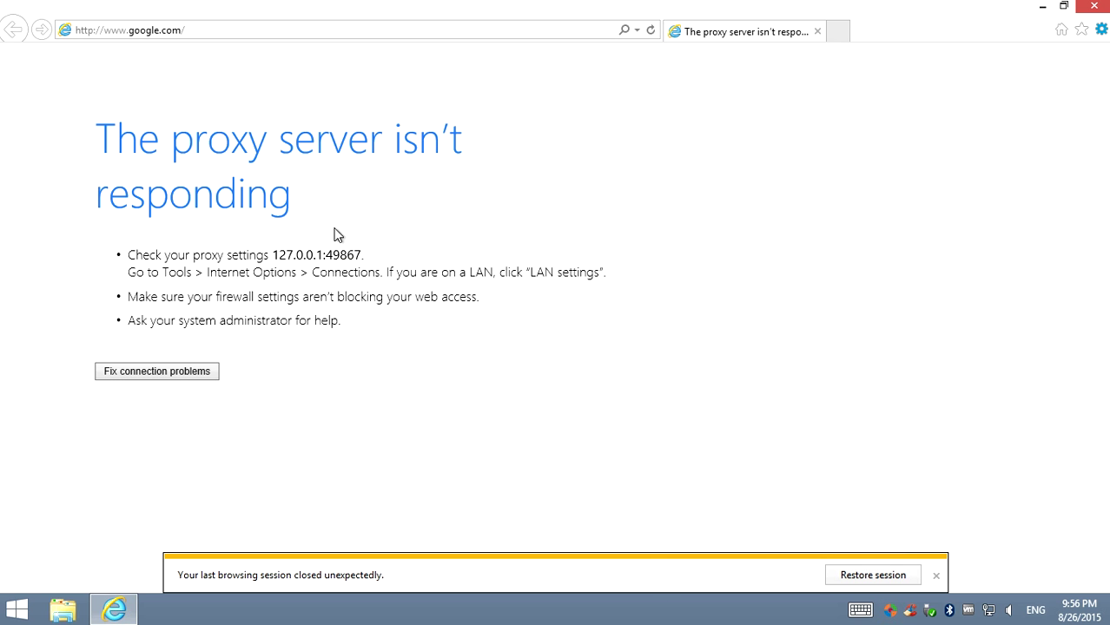
- Reload Google, search for malwarebytes, and open the official Malwarebytes site
{"action": "left_click", "coordinate": [247, 28]}
{"action": "key", "text": "Return"}
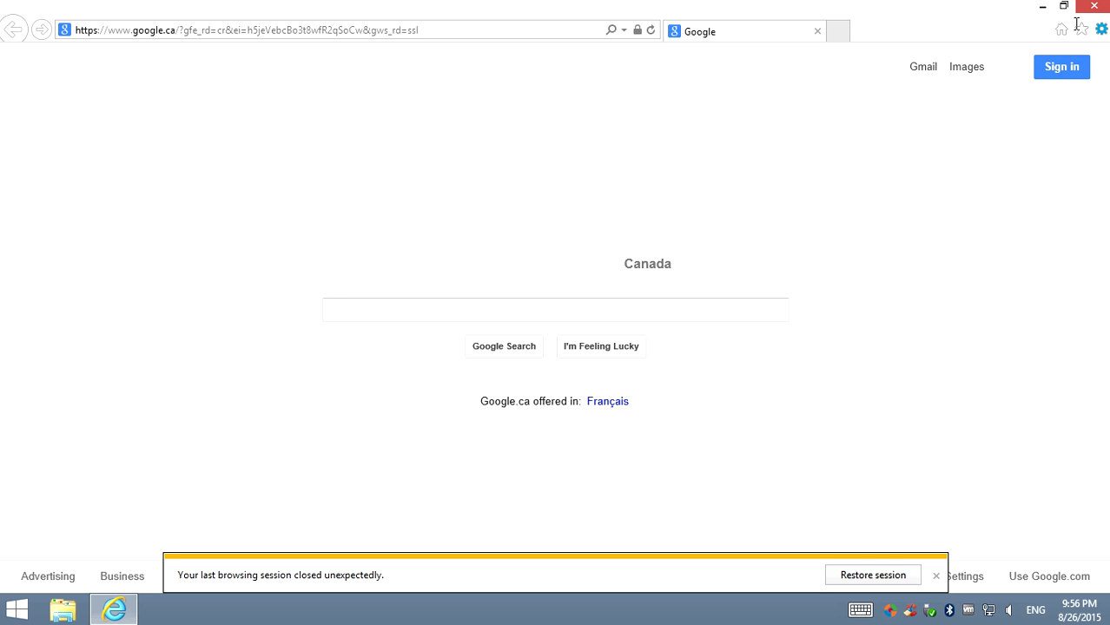
{"action": "left_click", "coordinate": [407, 313]}
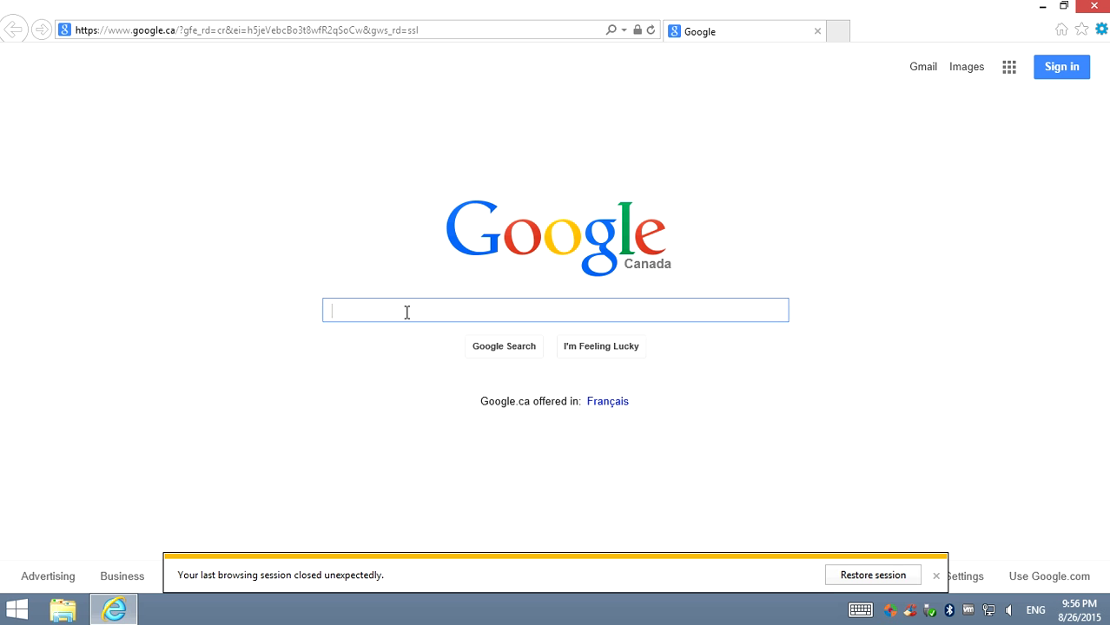
{"action": "type", "text": "malware"}
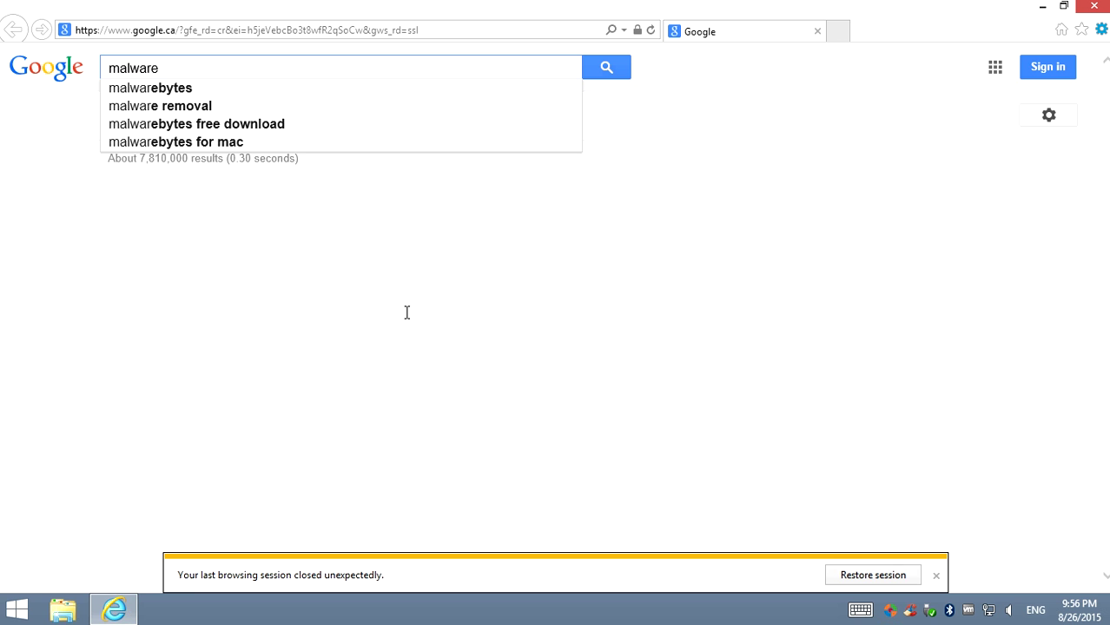
{"action": "type", "text": "by"}
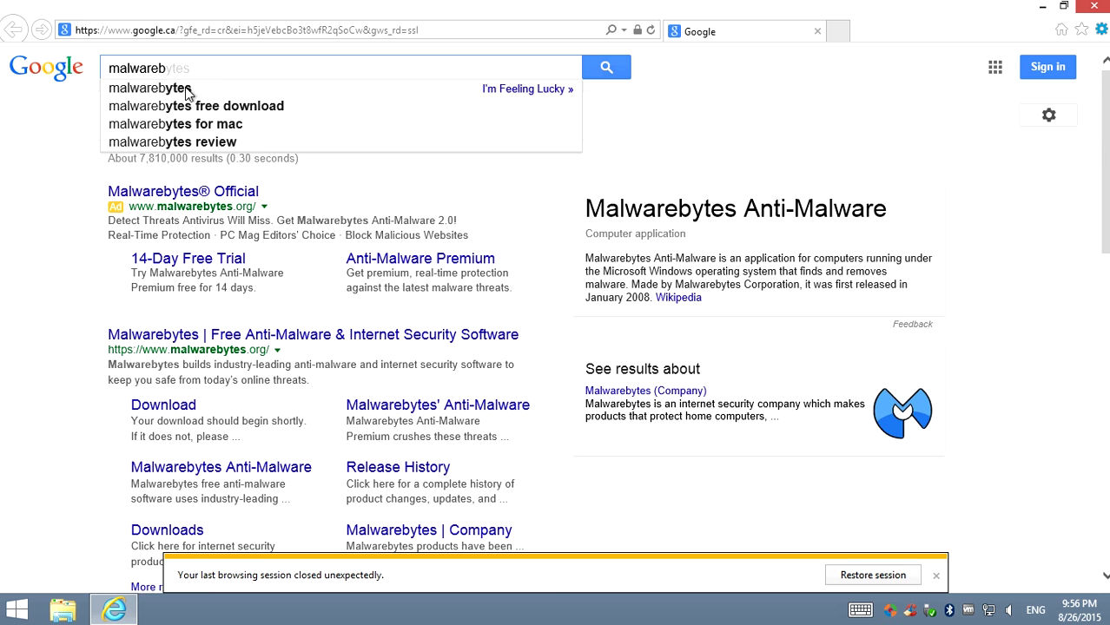
{"action": "left_click", "coordinate": [193, 88]}
{"action": "left_click", "coordinate": [172, 339]}
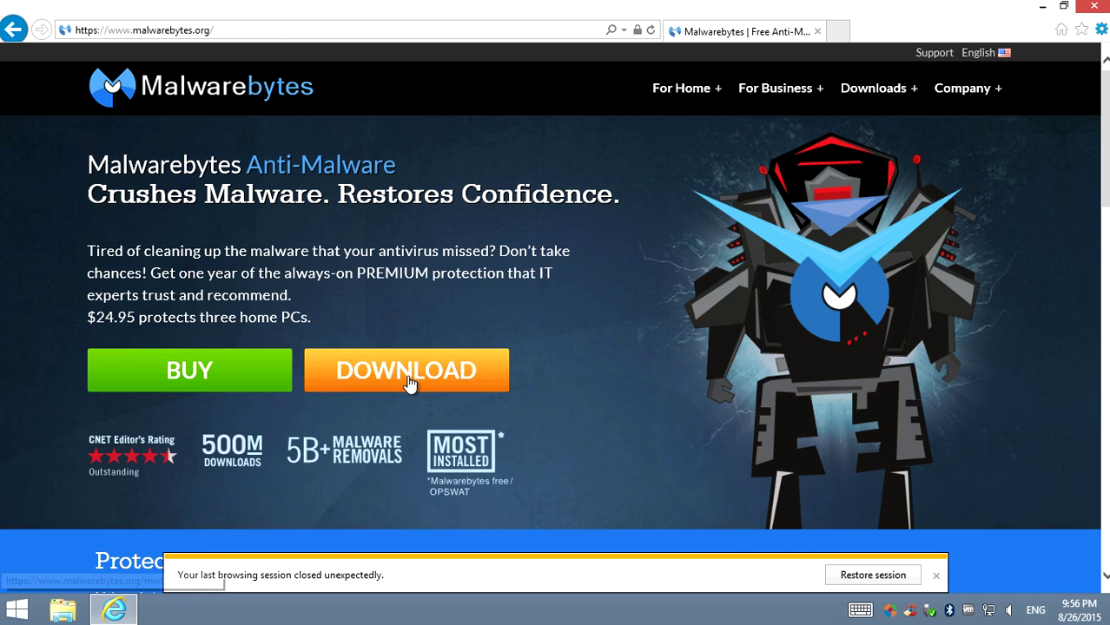
- Download the free Malwarebytes Anti-Malware installer and set it to run when finished
{"action": "left_click", "coordinate": [406, 379]}
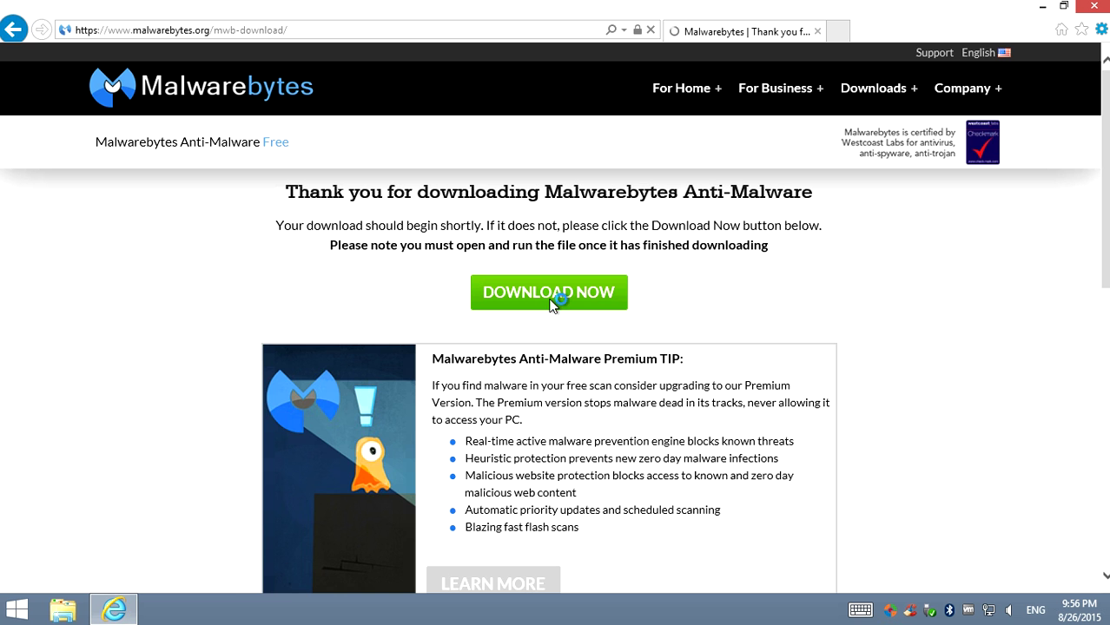
{"action": "left_click", "coordinate": [554, 295]}
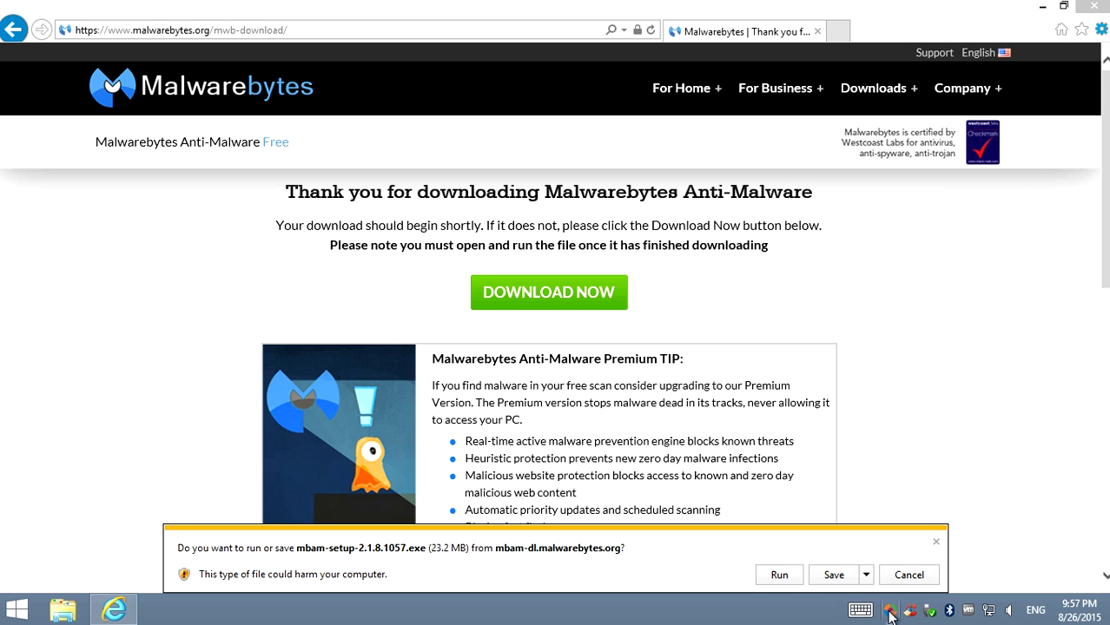
{"action": "left_click", "coordinate": [889, 612]}
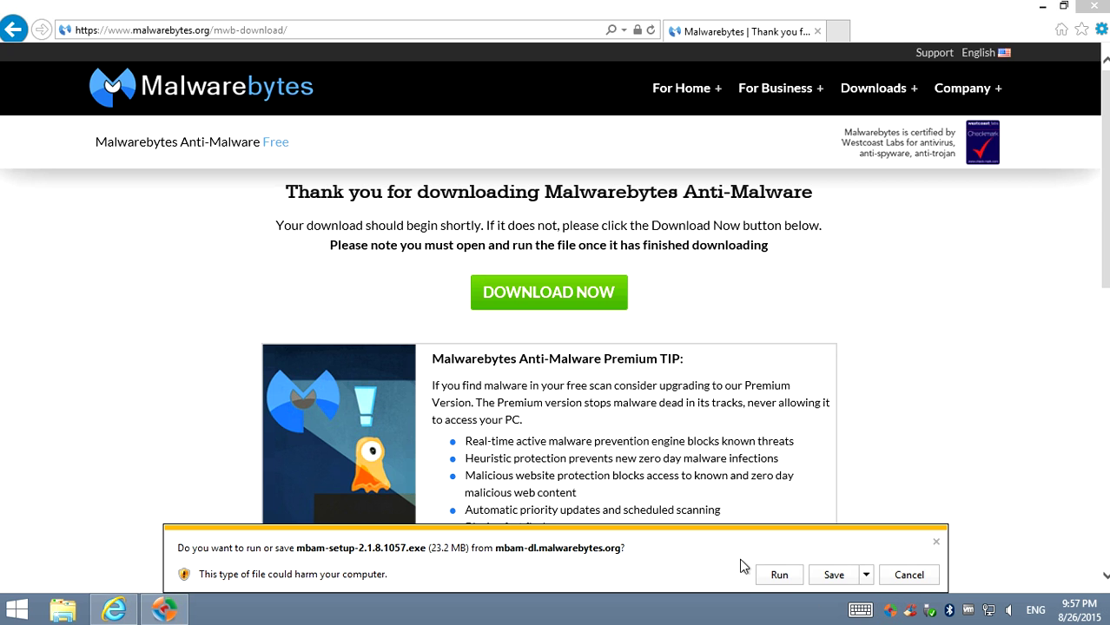
{"action": "left_click", "coordinate": [780, 575]}
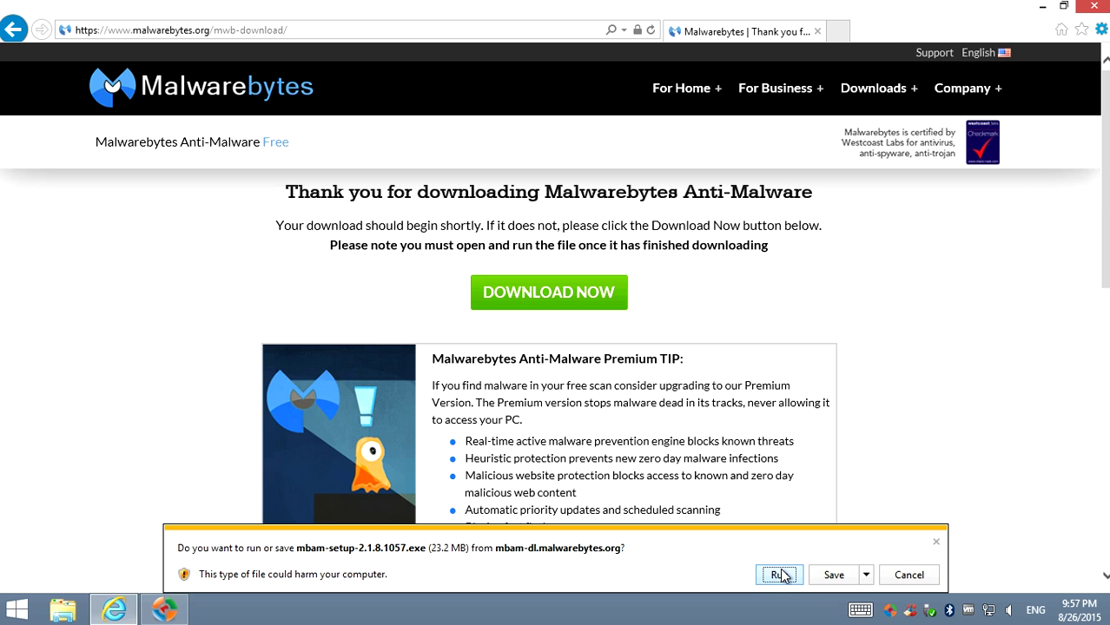
- Cancel HitmanPro's running quick scan from the tray and minimize its window
{"action": "left_click", "coordinate": [891, 612]}
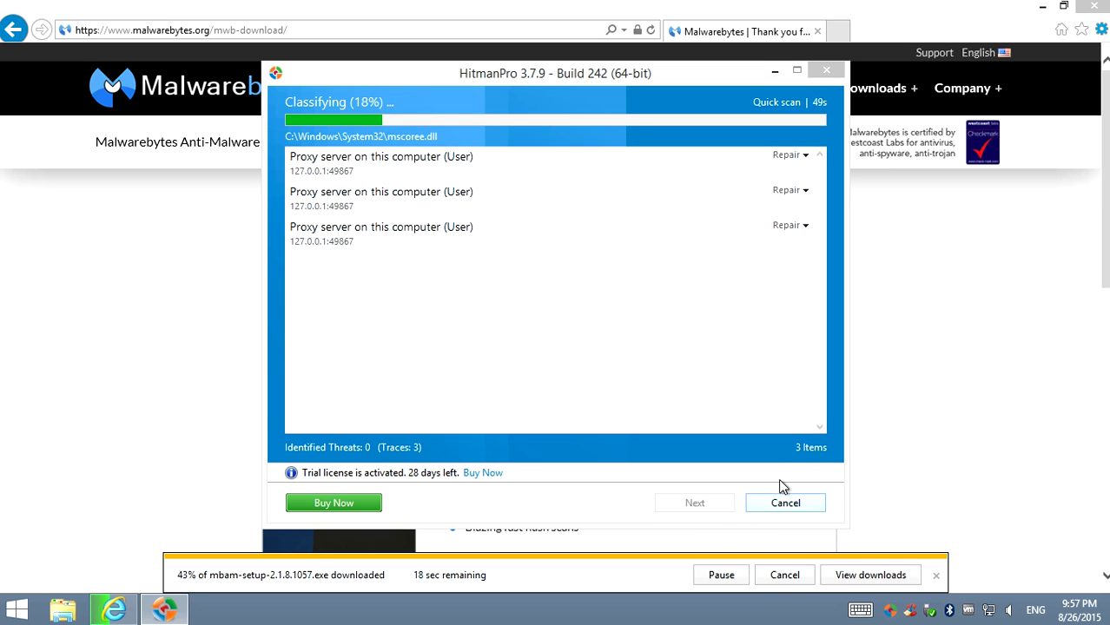
{"action": "left_click", "coordinate": [785, 503]}
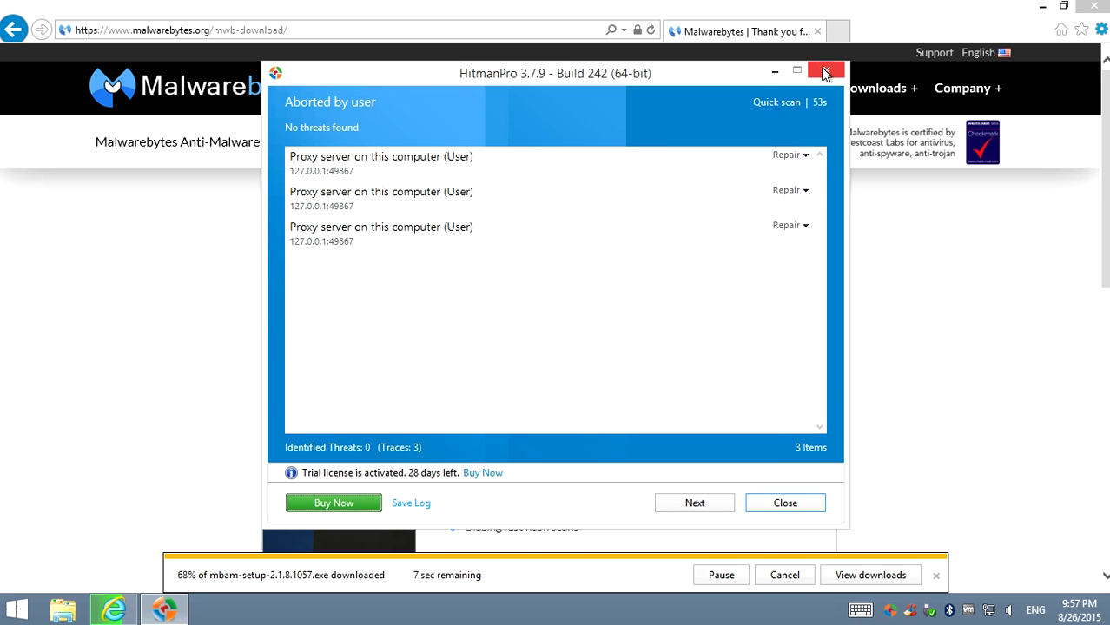
{"action": "left_click", "coordinate": [775, 72]}
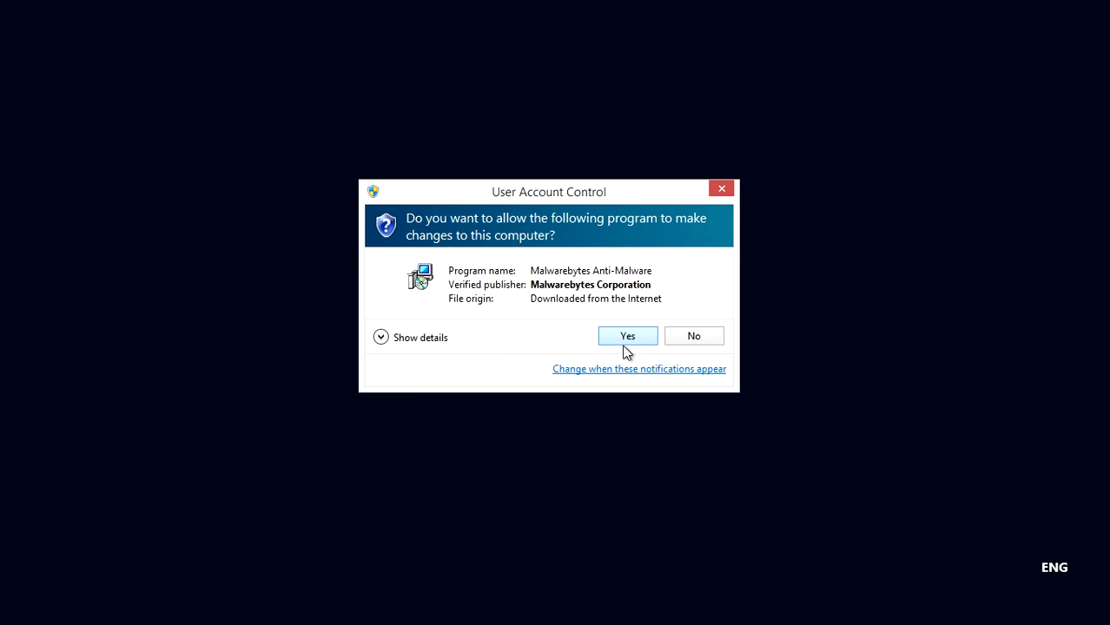
- Approve UAC and install Malwarebytes with default language, accepted license and default folder
{"action": "left_click", "coordinate": [623, 345]}
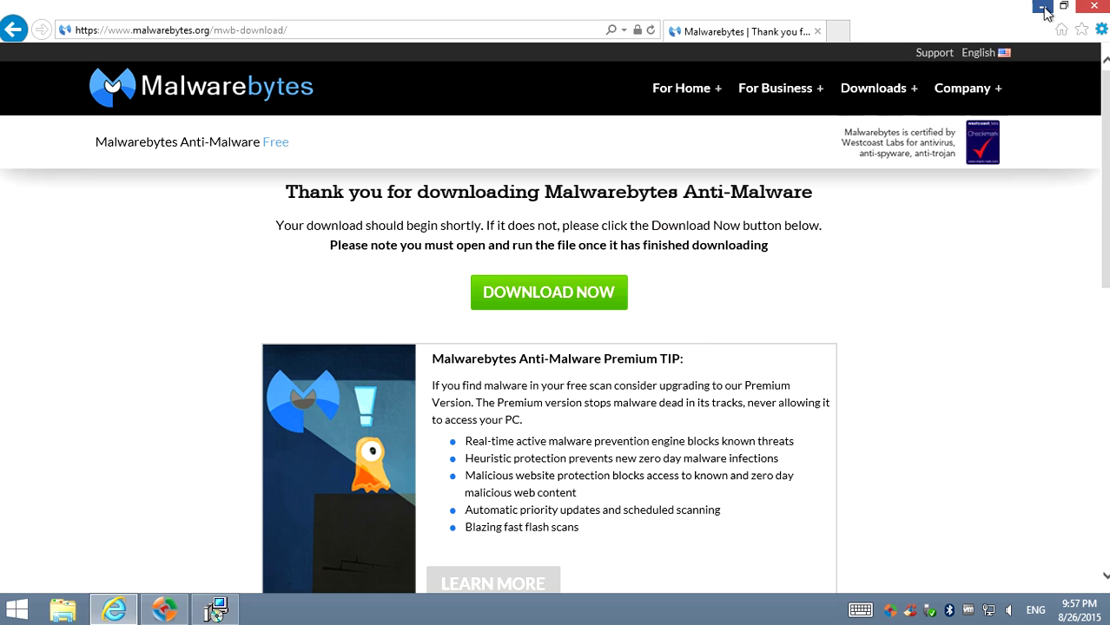
{"action": "left_click", "coordinate": [1043, 7]}
{"action": "left_click", "coordinate": [570, 338]}
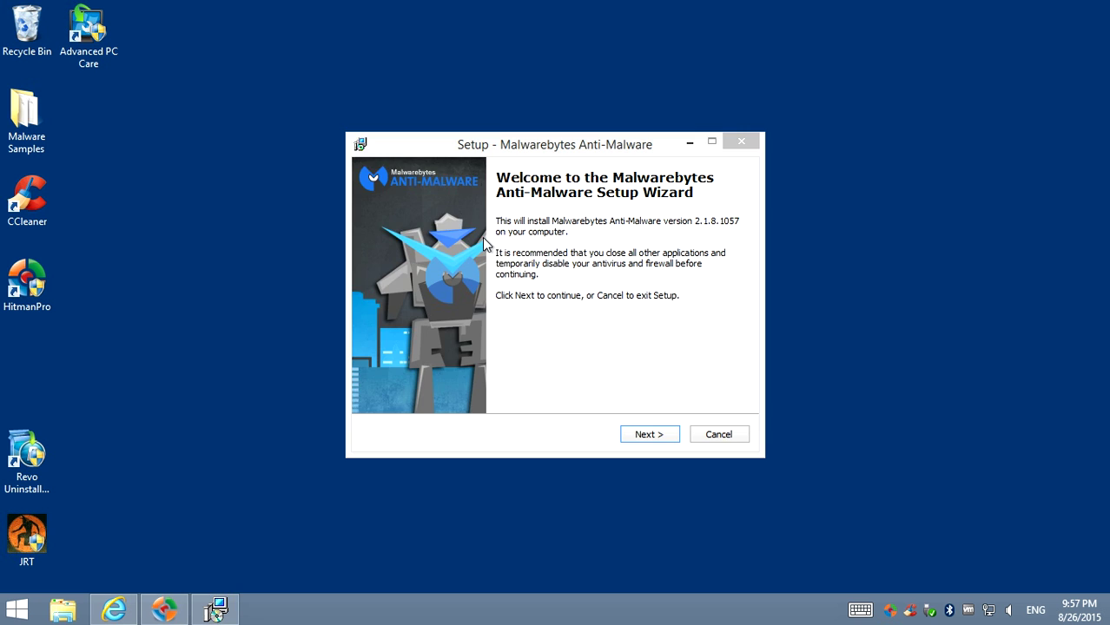
{"action": "left_click", "coordinate": [658, 436]}
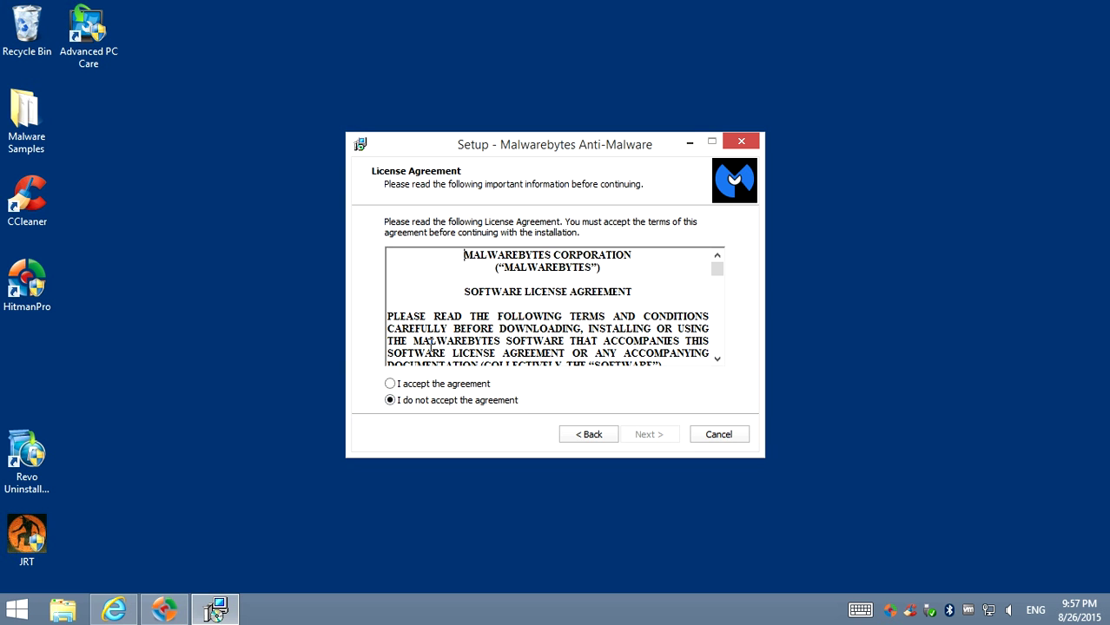
{"action": "left_click", "coordinate": [411, 382]}
{"action": "left_click", "coordinate": [653, 437]}
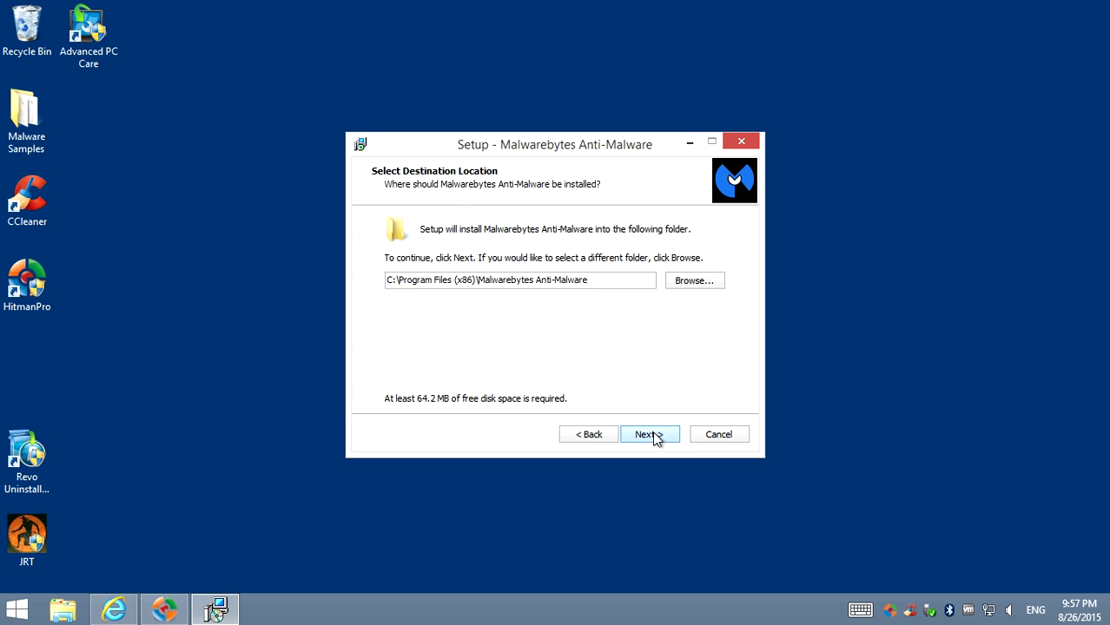
{"action": "left_click", "coordinate": [657, 437]}
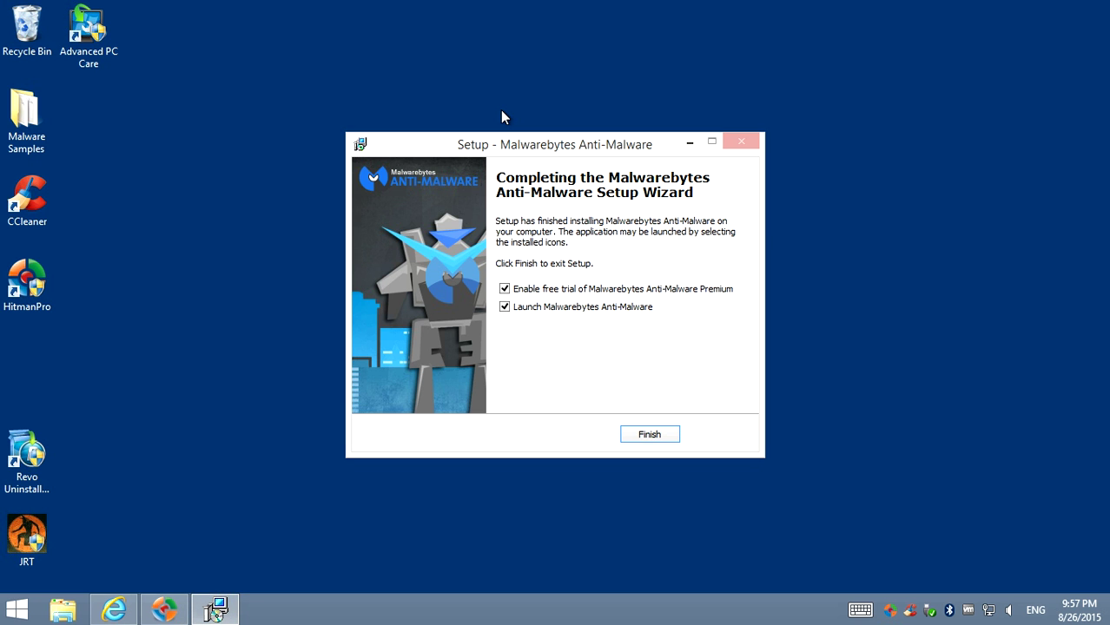
{"action": "left_click", "coordinate": [653, 437]}
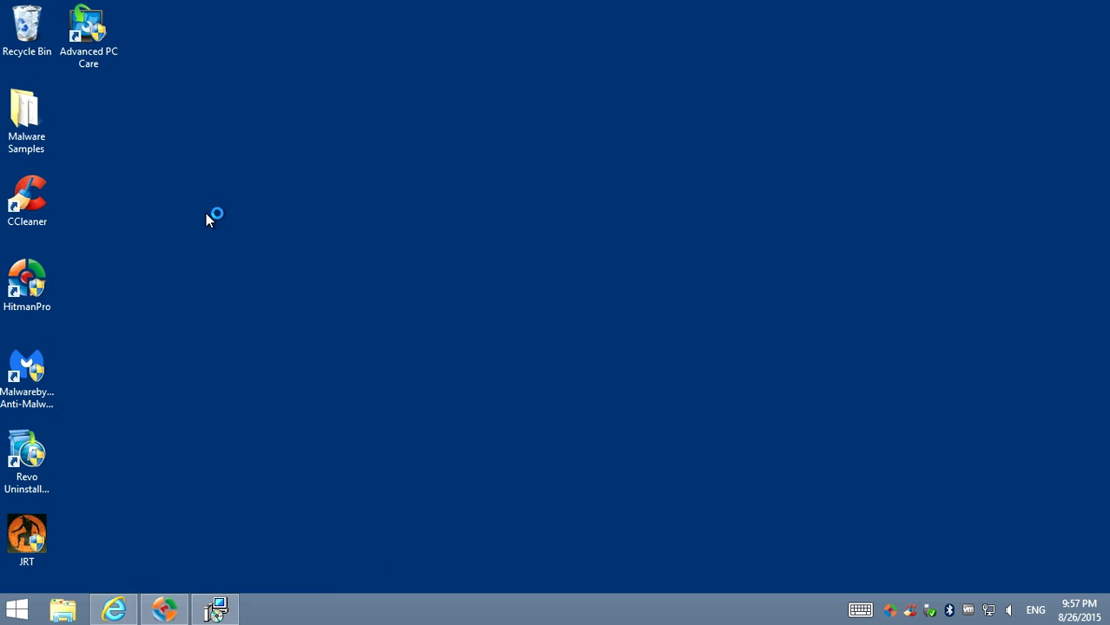
- Launch Malwarebytes from its desktop shortcut and close the leftover HitmanPro window
{"action": "double_click", "coordinate": [23, 382]}
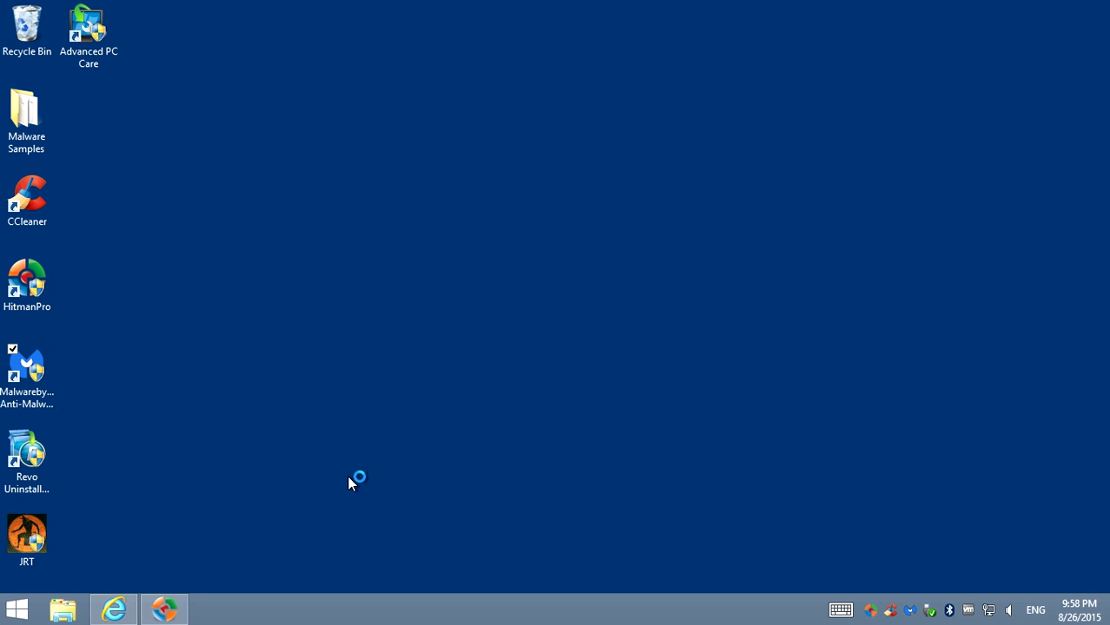
{"action": "right_click", "coordinate": [167, 608]}
{"action": "left_click", "coordinate": [178, 570]}
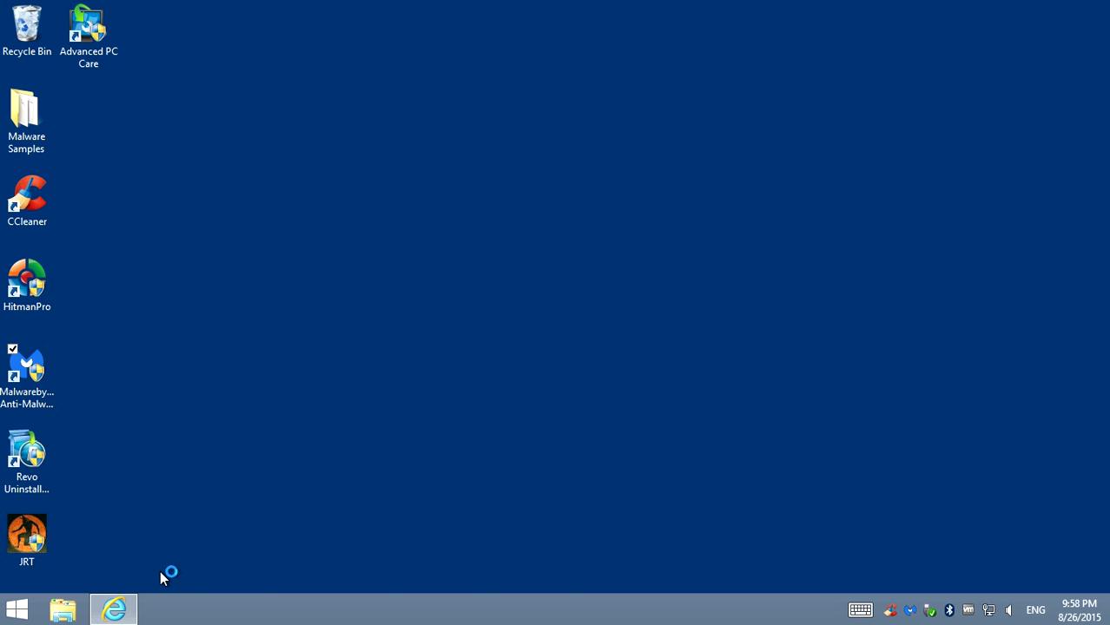
- Start a Malwarebytes threat scan from the tray dashboard, then minimize the virtual machine
{"action": "right_click", "coordinate": [890, 611]}
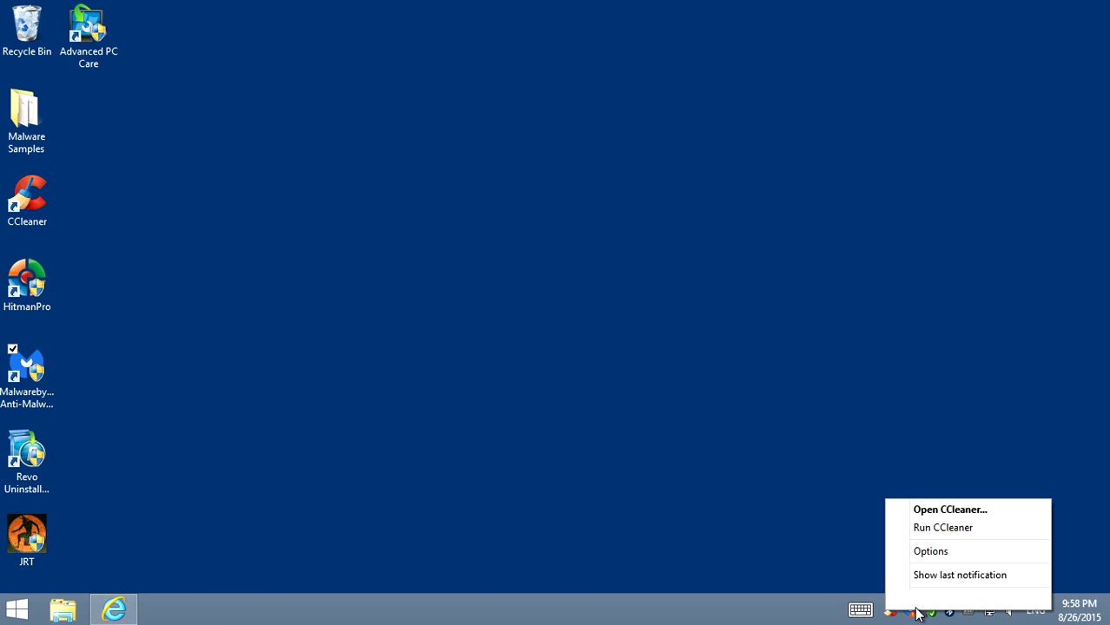
{"action": "double_click", "coordinate": [909, 613]}
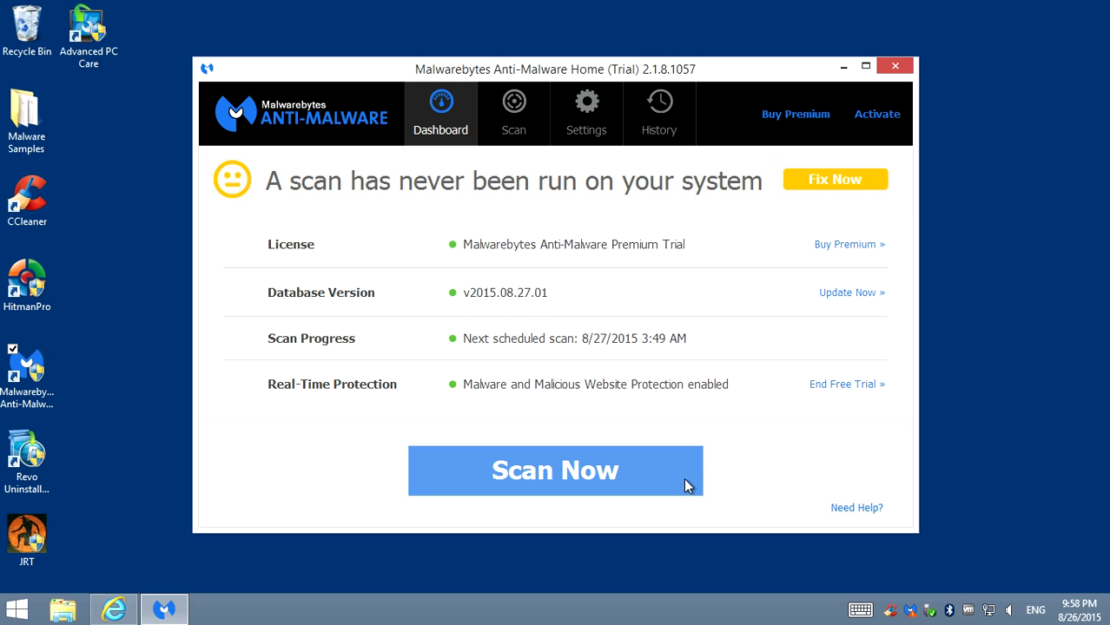
{"action": "left_click", "coordinate": [634, 474]}
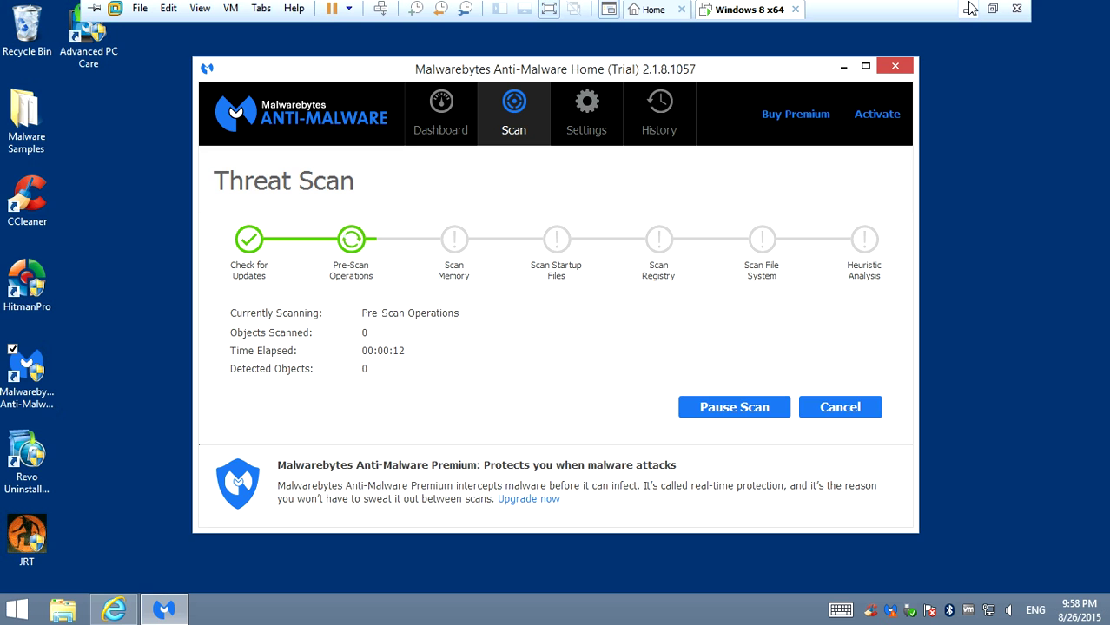
{"action": "left_click", "coordinate": [970, 8]}
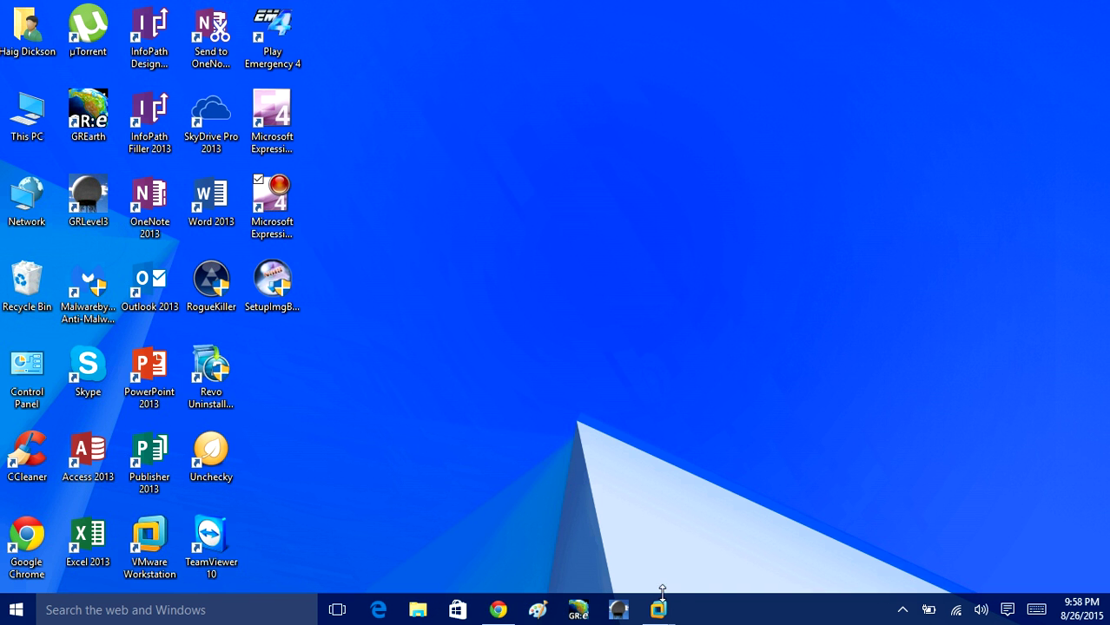
- Pause the Expression Encoder screen recording from its hidden tray icon
{"action": "left_click", "coordinate": [900, 609]}
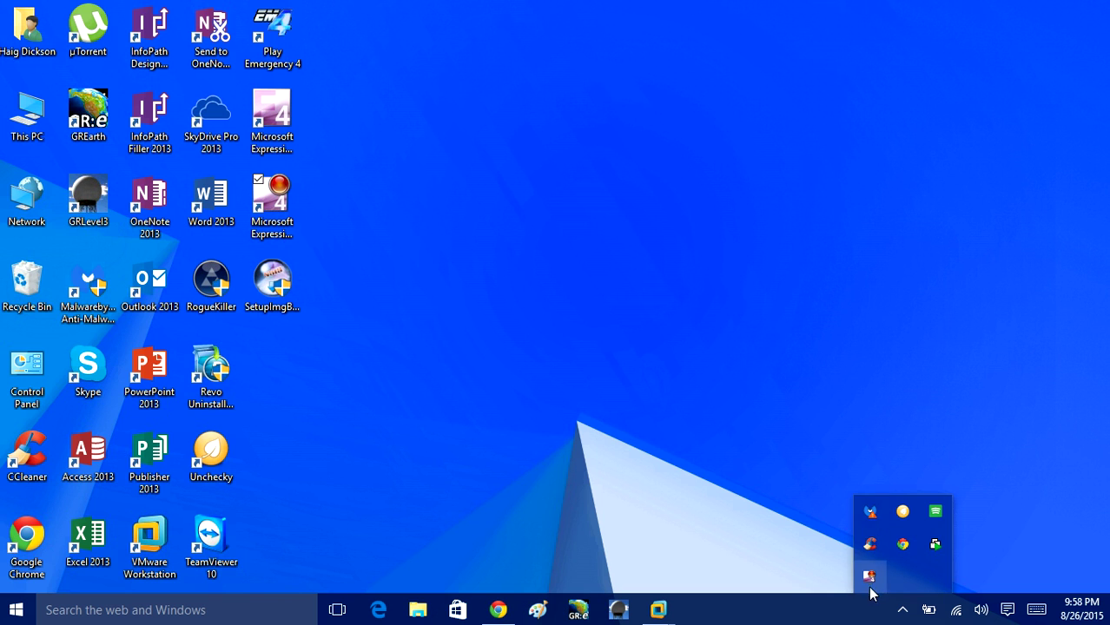
{"action": "right_click", "coordinate": [870, 578]}
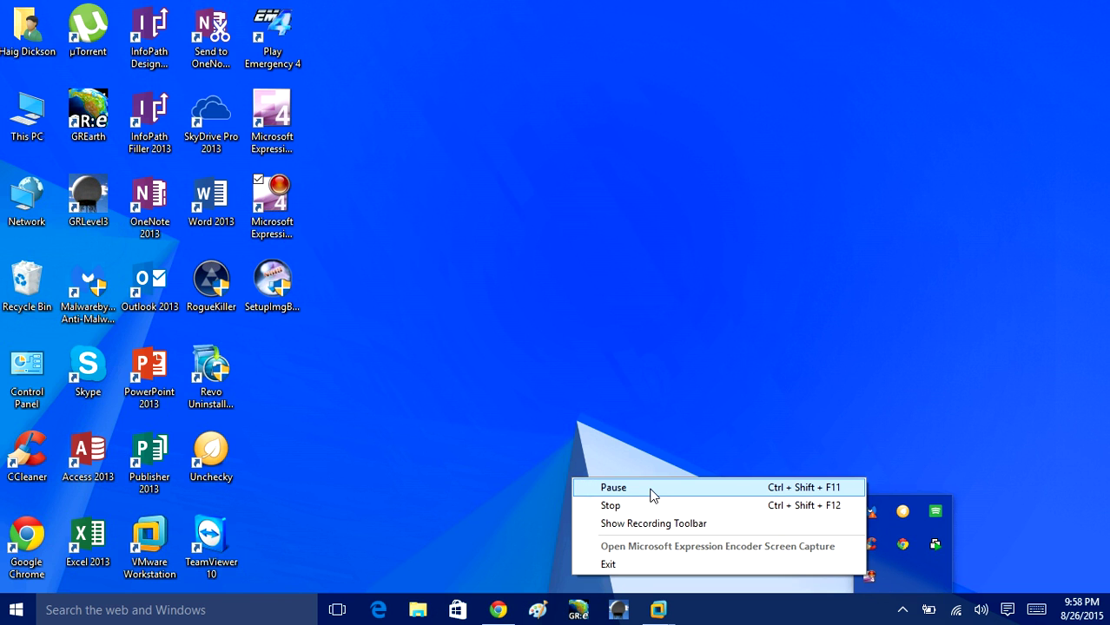
{"action": "left_click", "coordinate": [653, 494]}
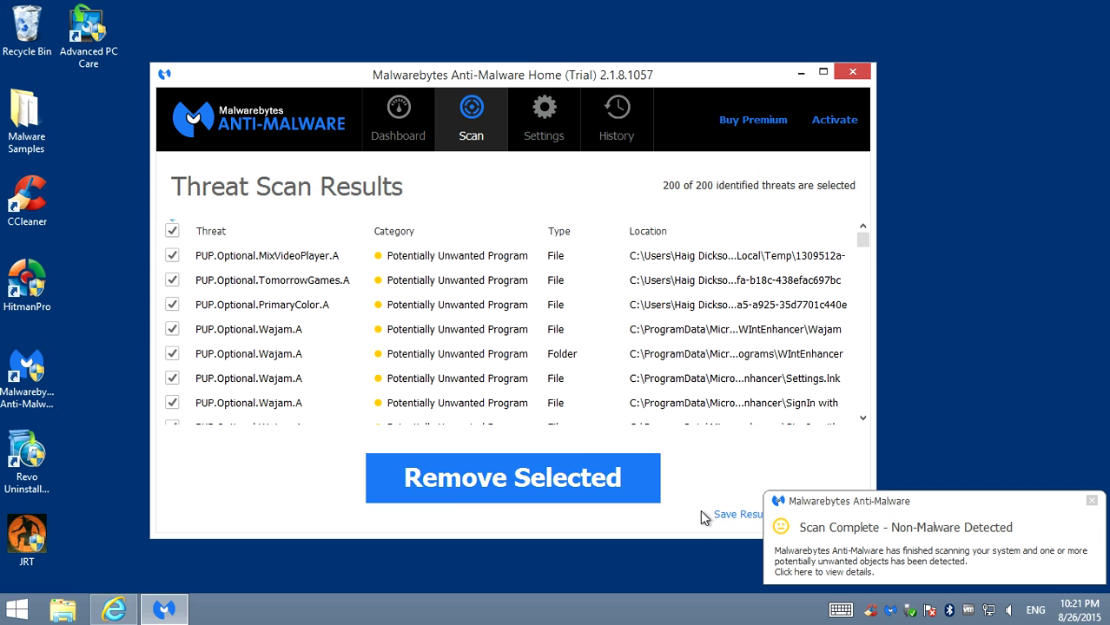
- Review the 200 scan results, remove all selected threats, and restart to finish removal
{"action": "scroll", "coordinate": [400, 345], "scroll_direction": "down", "scroll_amount": 5}
{"action": "scroll", "coordinate": [367, 355], "scroll_direction": "down", "scroll_amount": 5}
{"action": "scroll", "coordinate": [340, 347], "scroll_direction": "down", "scroll_amount": 5}
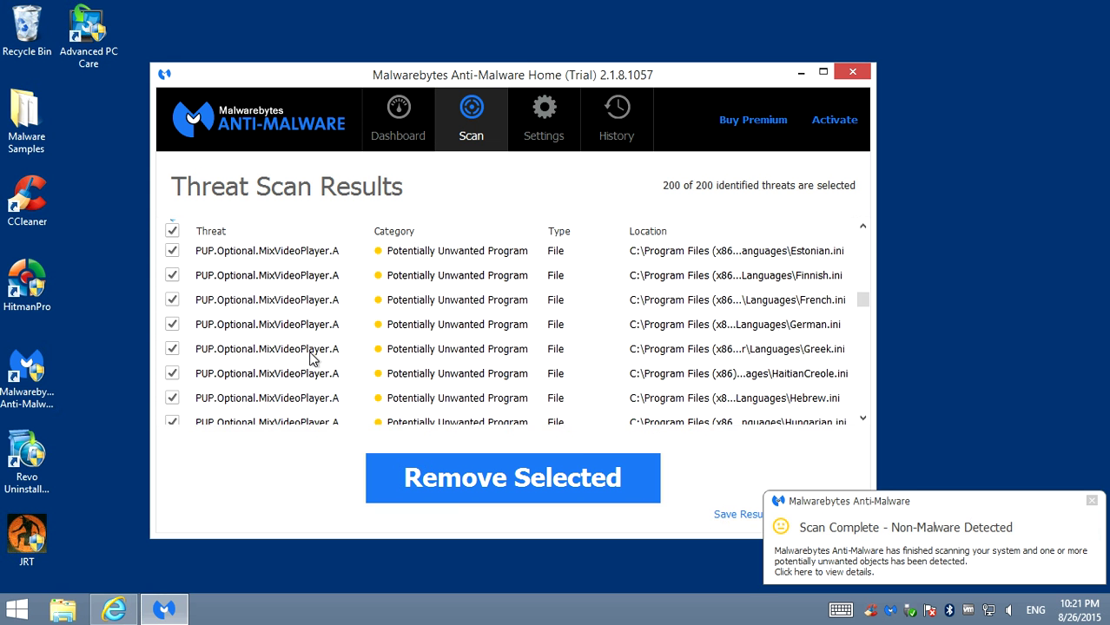
{"action": "scroll", "coordinate": [312, 355], "scroll_direction": "down", "scroll_amount": 5}
{"action": "scroll", "coordinate": [310, 358], "scroll_direction": "down", "scroll_amount": 5}
{"action": "scroll", "coordinate": [309, 357], "scroll_direction": "down", "scroll_amount": 5}
{"action": "scroll", "coordinate": [307, 356], "scroll_direction": "down", "scroll_amount": 5}
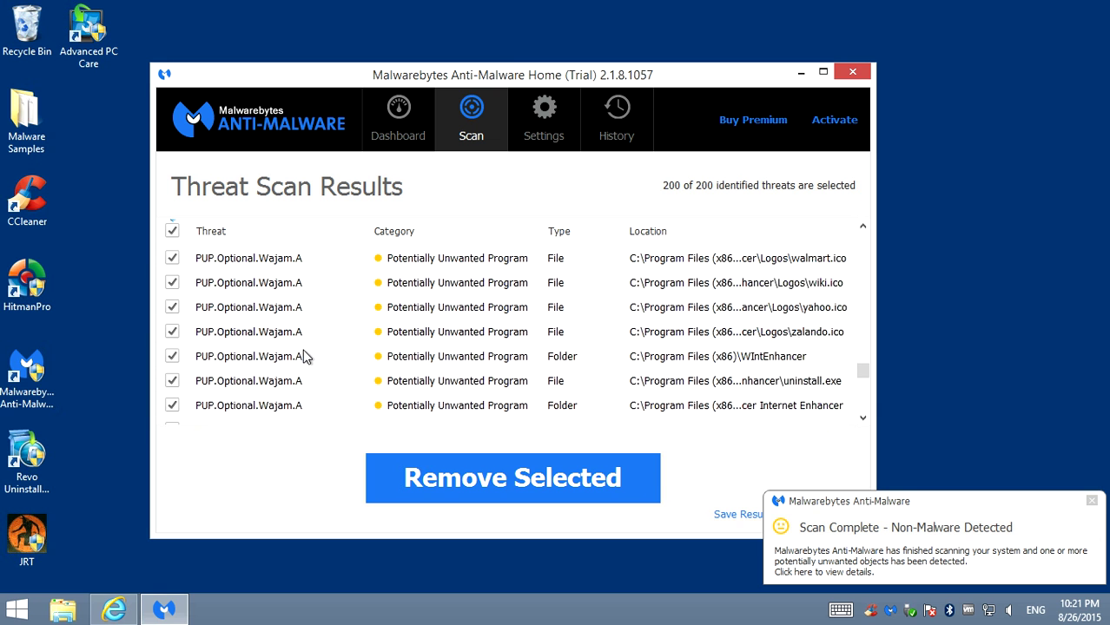
{"action": "scroll", "coordinate": [306, 356], "scroll_direction": "down", "scroll_amount": 5}
{"action": "scroll", "coordinate": [304, 356], "scroll_direction": "down", "scroll_amount": 5}
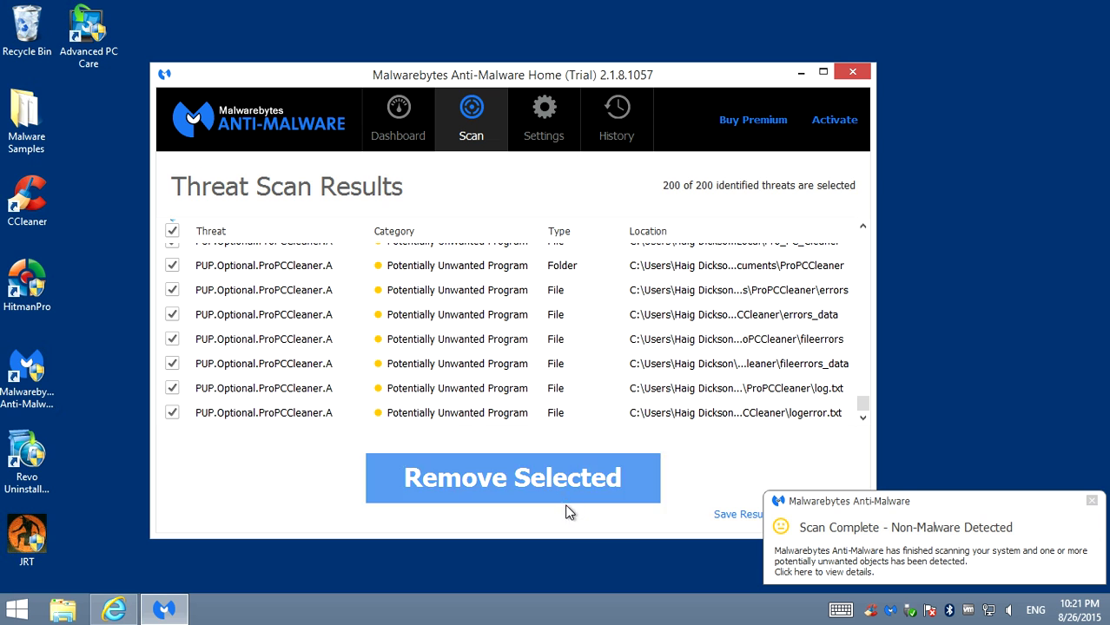
{"action": "left_click", "coordinate": [531, 467]}
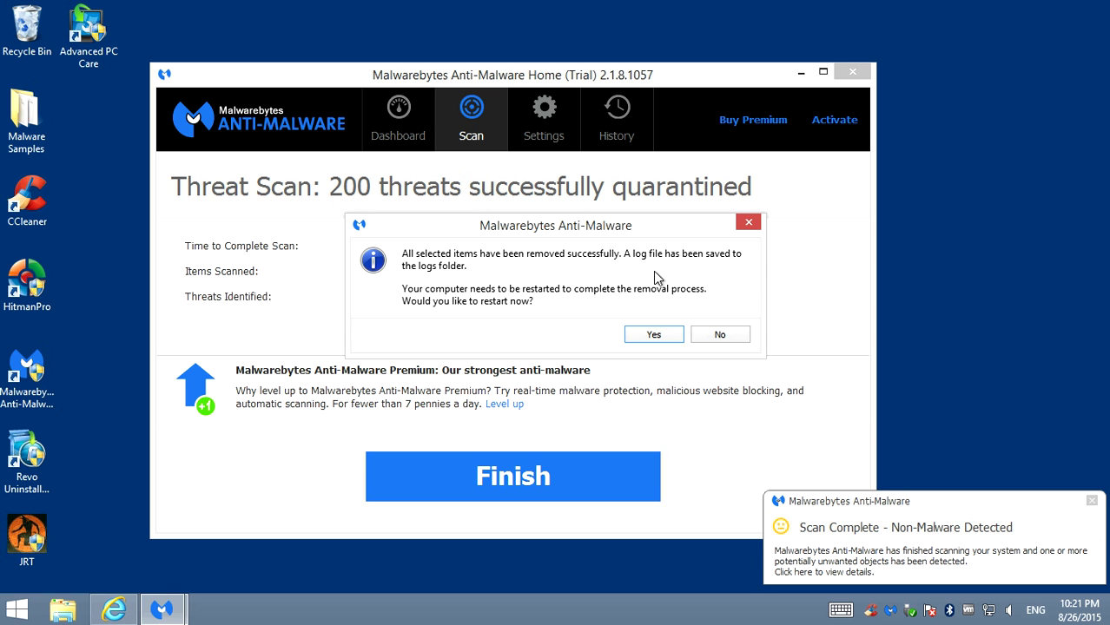
{"action": "left_click", "coordinate": [650, 335]}
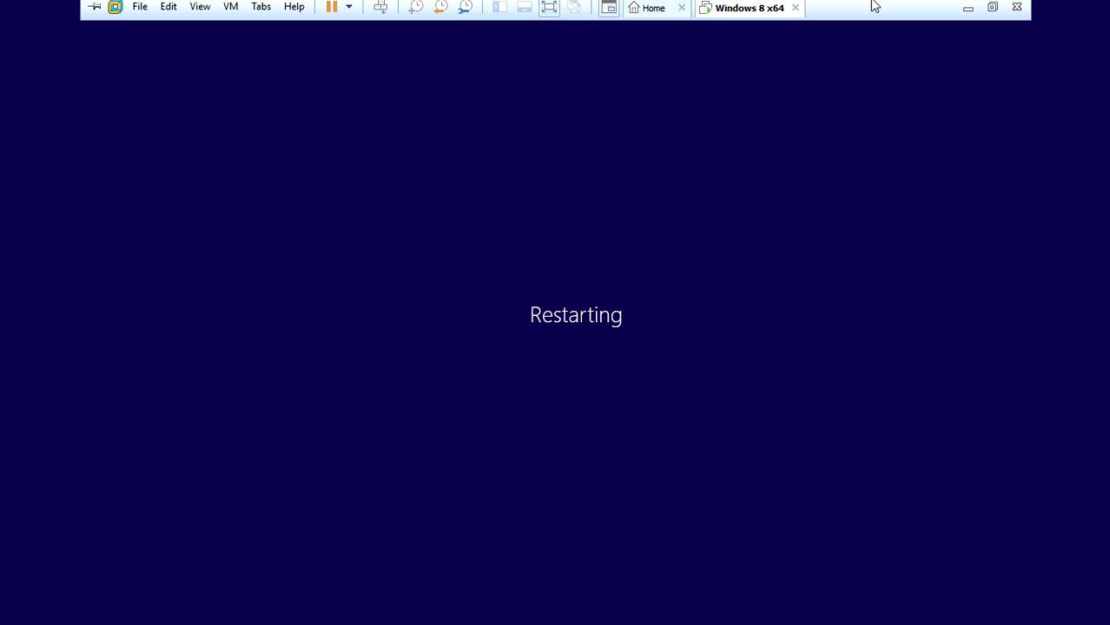
- Minimize the restarting virtual machine and show the host's hidden tray programs
{"action": "left_click", "coordinate": [966, 9]}
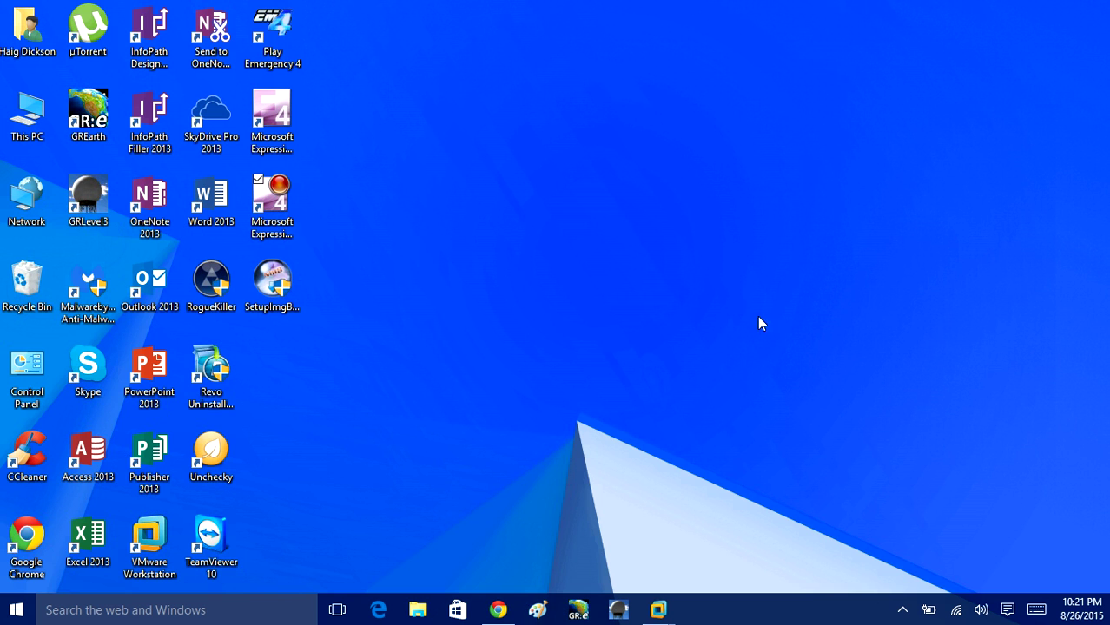
{"action": "left_click", "coordinate": [902, 609]}
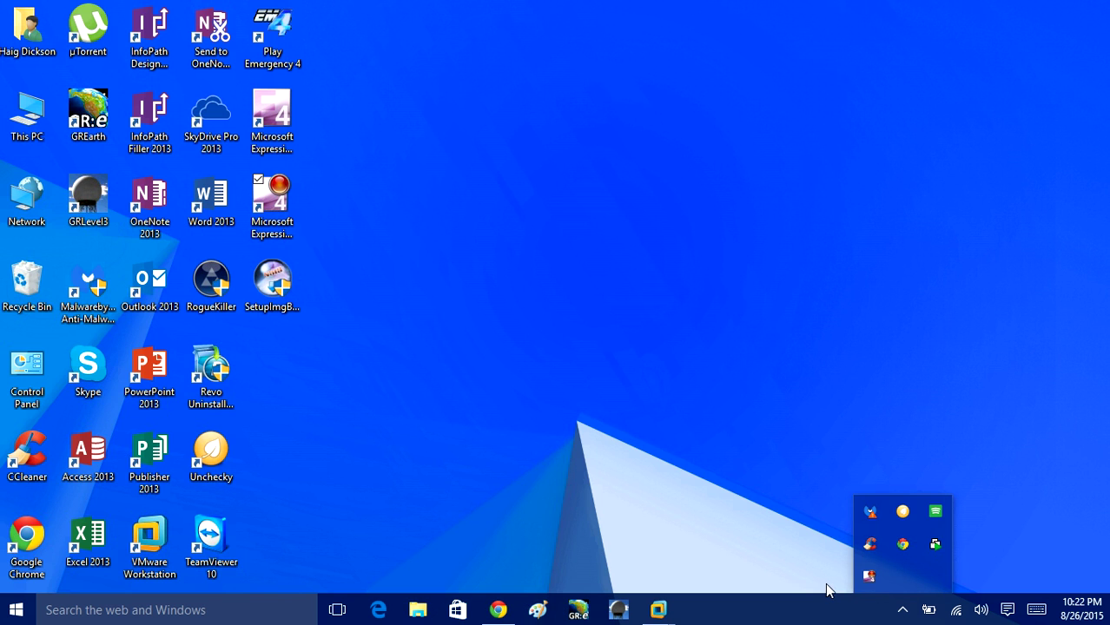